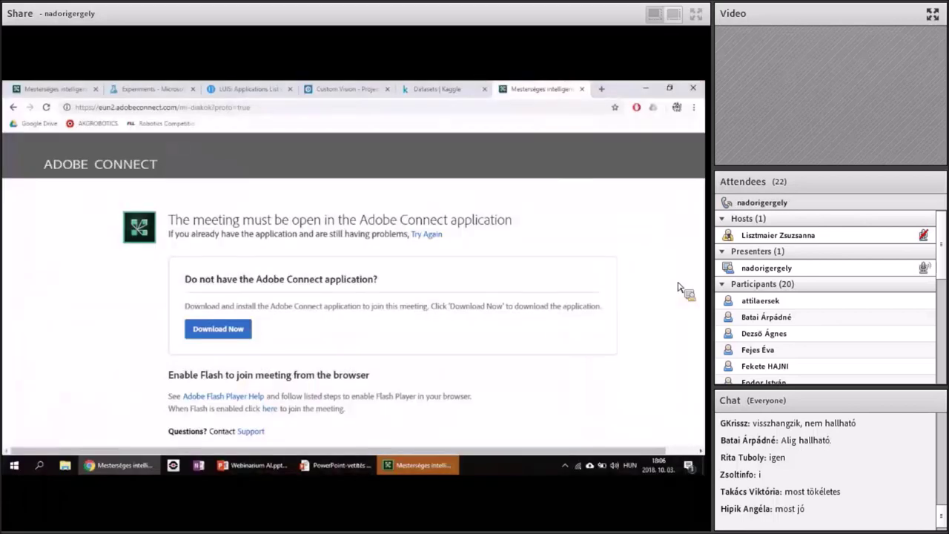
- Switch to Kaggle's Datasets page and browse the list of public datasets
left_click(430, 88)
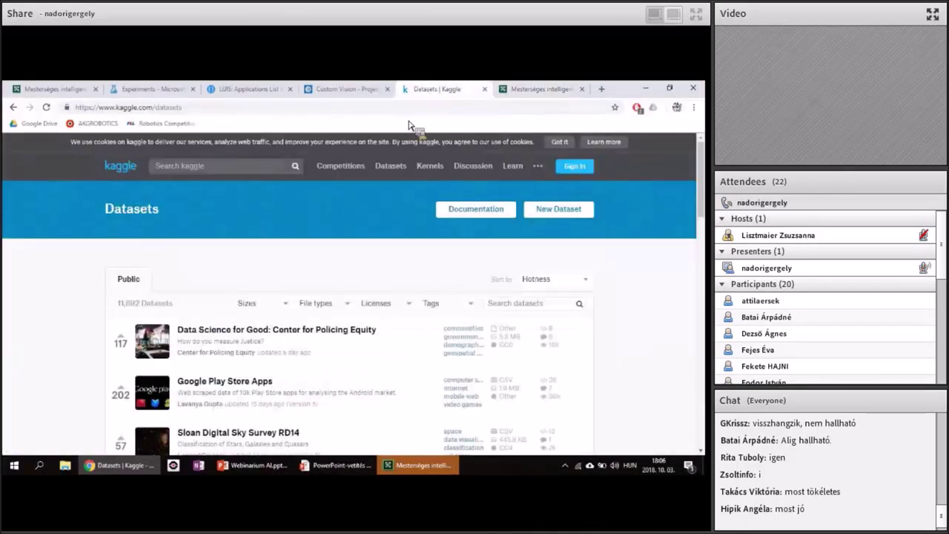
scroll(341, 243, "down", 2)
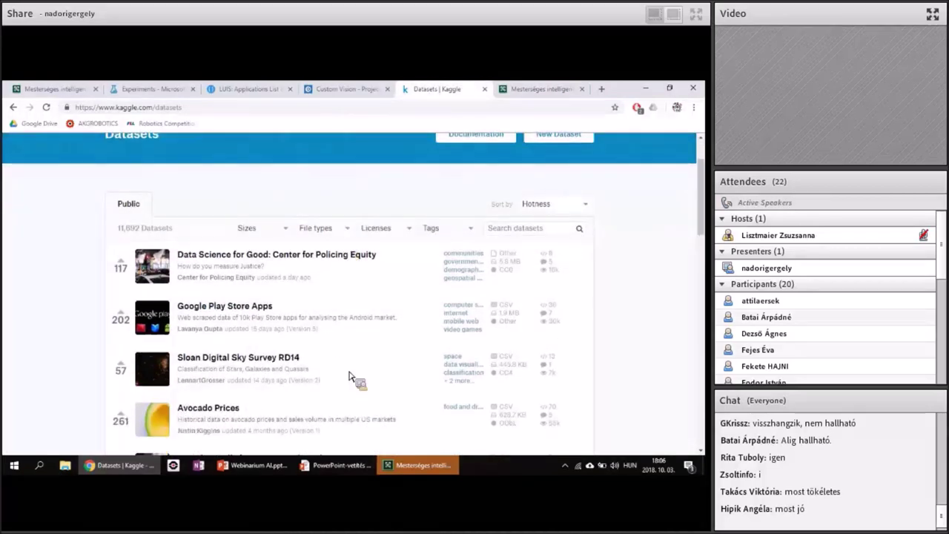
scroll(351, 374, "down", 3)
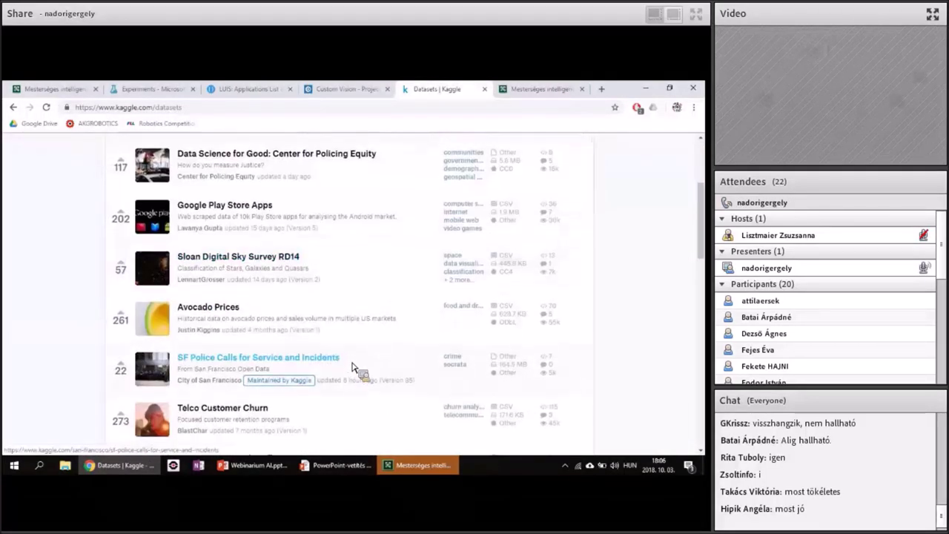
scroll(353, 372, "down", 2)
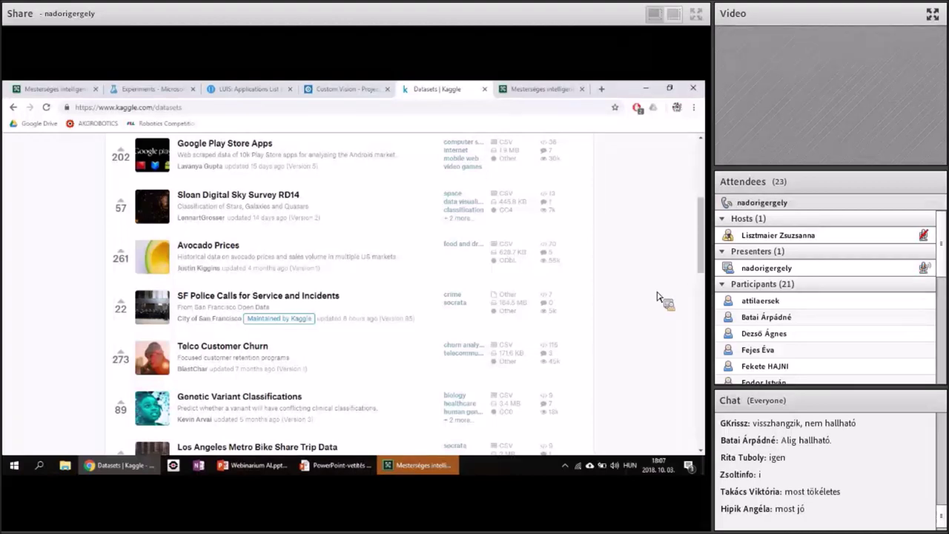
scroll(657, 297, "down", 1)
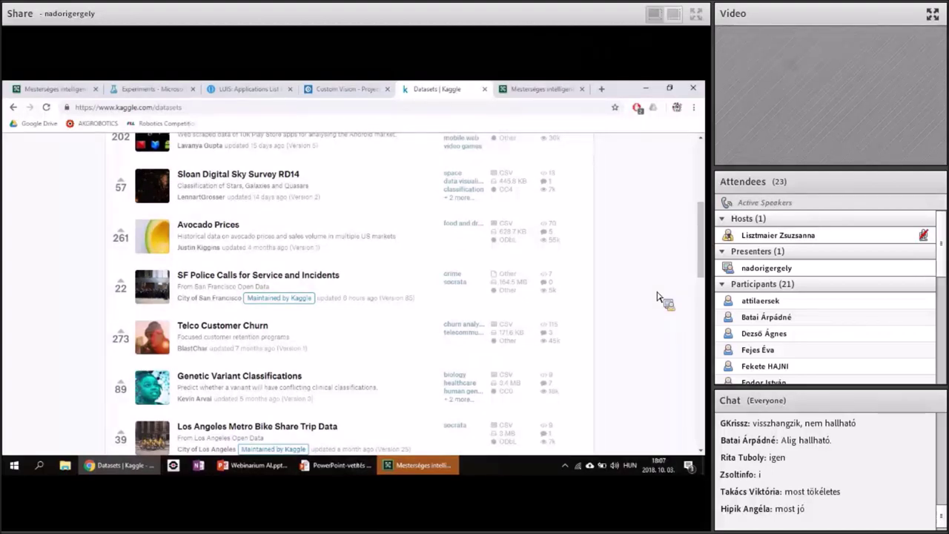
scroll(657, 297, "down", 3)
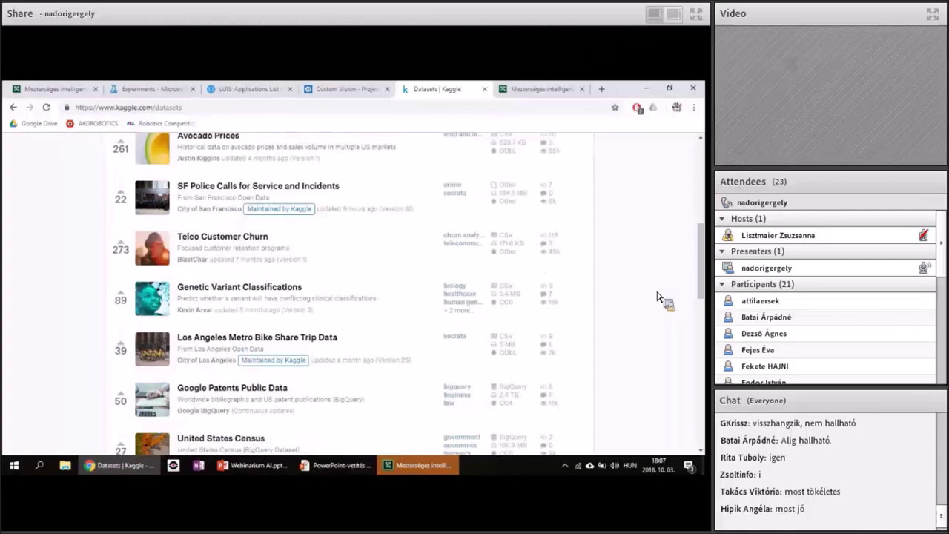
scroll(656, 298, "down", 5)
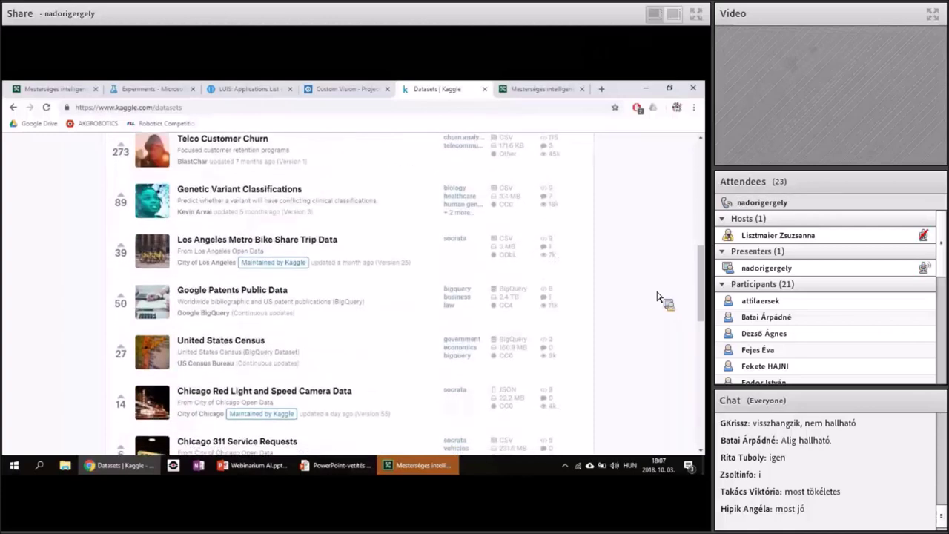
scroll(657, 297, "down", 3)
scroll(656, 297, "down", 3)
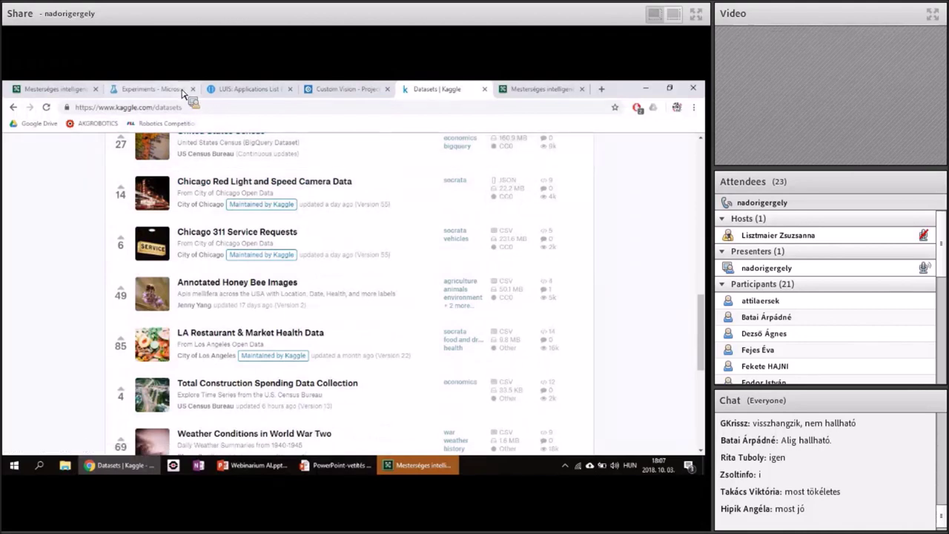
- Switch to the Azure Machine Learning Studio experiment and look at the modules available under Trained Models
left_click(148, 89)
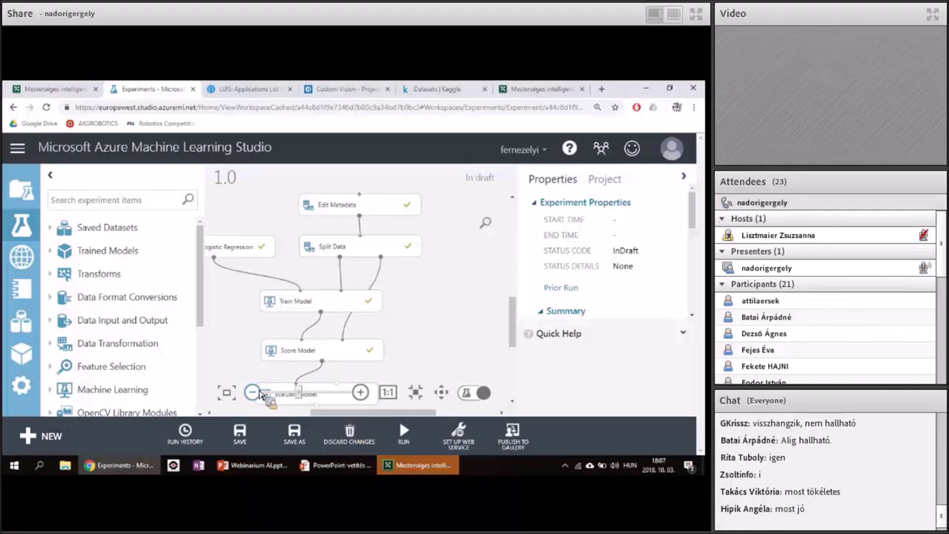
left_click_drag(322, 420, 299, 417)
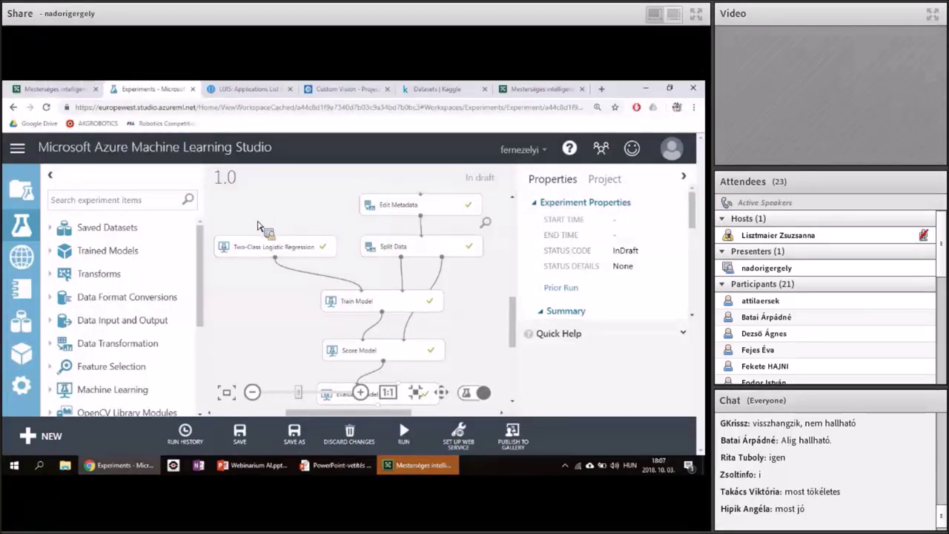
left_click(51, 251)
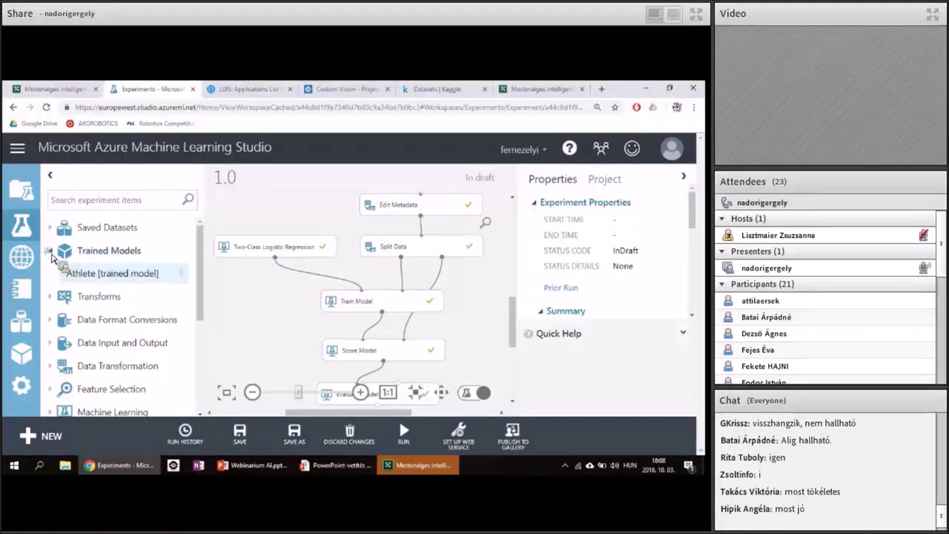
left_click(51, 252)
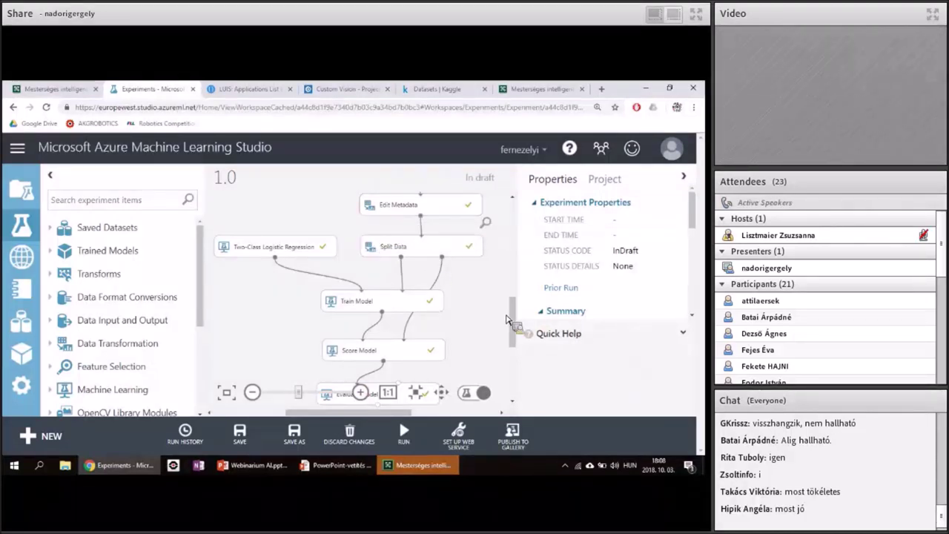
- Examine the experiment's flow from the Diabetes and Doctors datasets through data preparation and splitting to Evaluate Model
left_click_drag(509, 317, 517, 253)
scroll(517, 254, "up", 2)
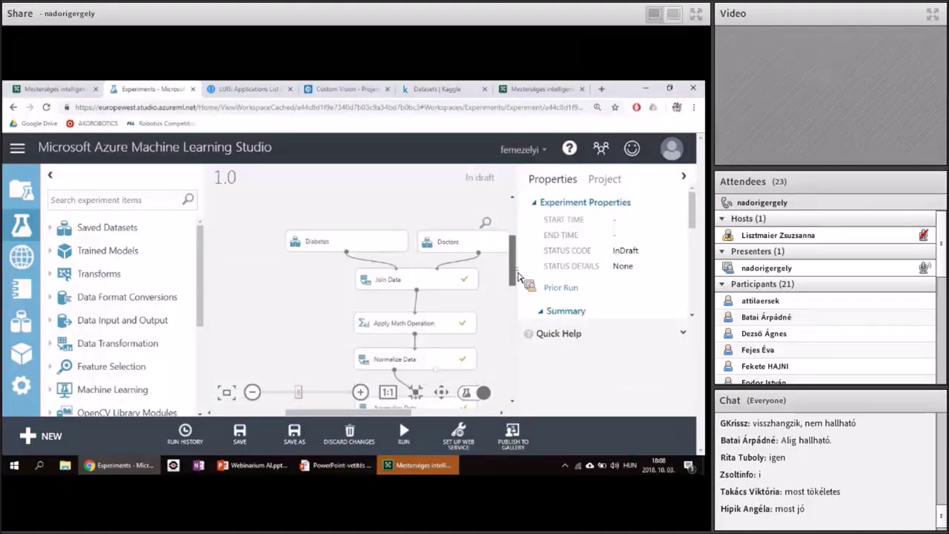
scroll(518, 277, "down", 2)
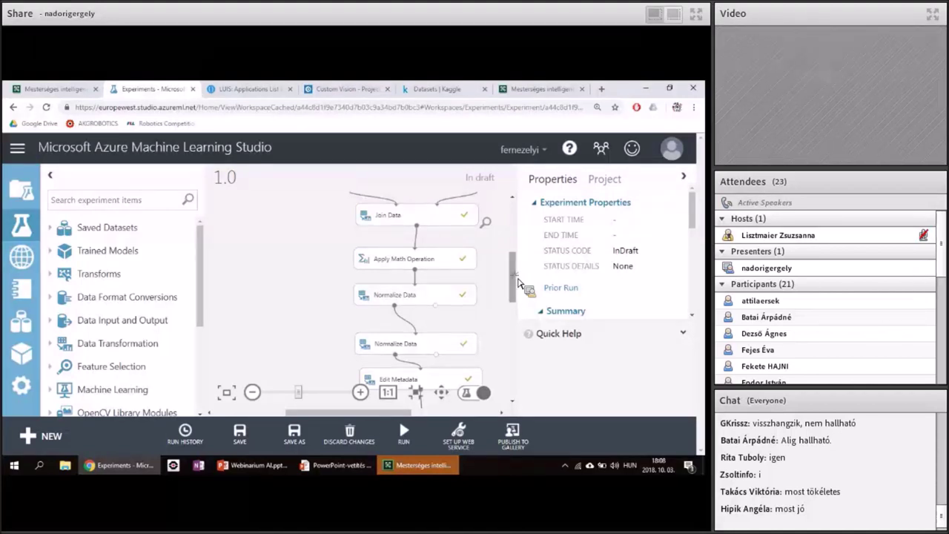
scroll(515, 267, "up", 2)
left_click_drag(349, 344, 348, 417)
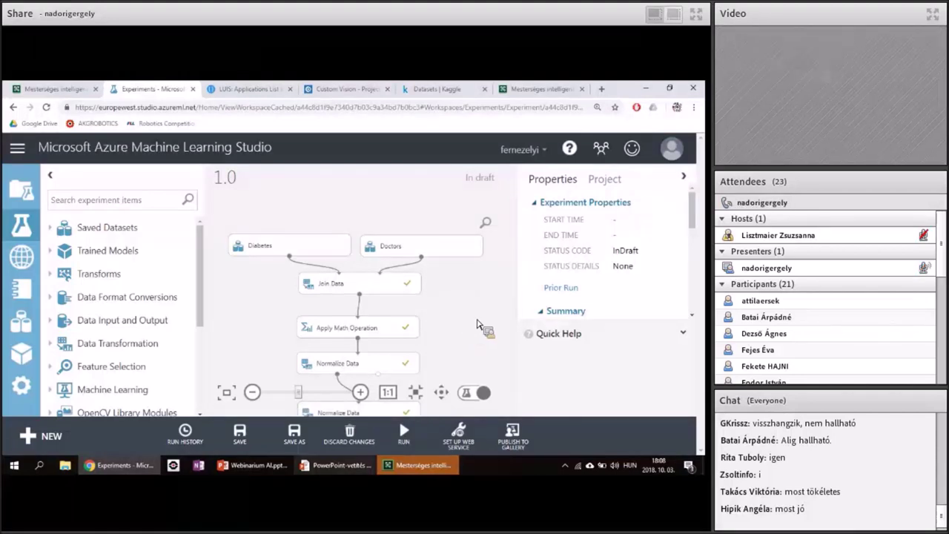
left_click_drag(515, 287, 515, 303)
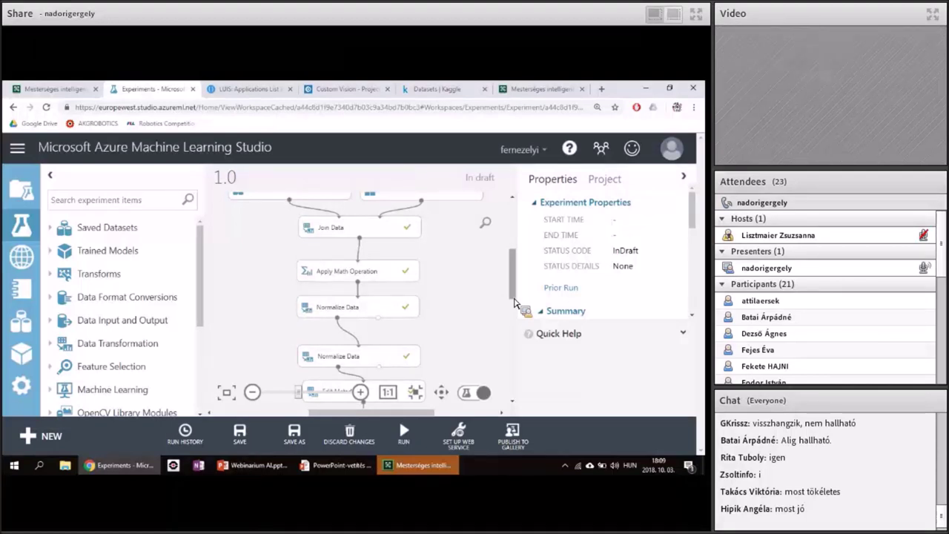
left_click_drag(515, 303, 404, 302)
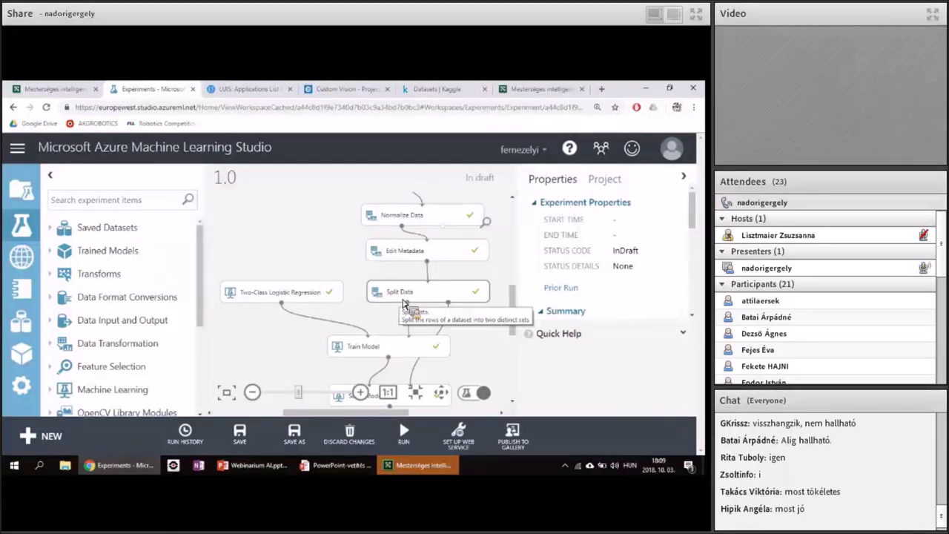
left_click_drag(404, 303, 517, 366)
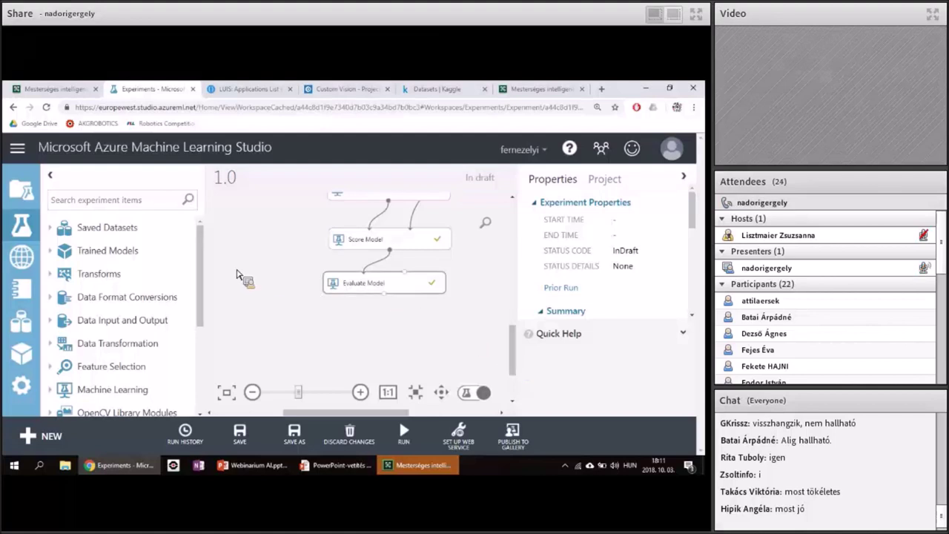
scroll(237, 274, "up", 3)
scroll(239, 275, "down", 1)
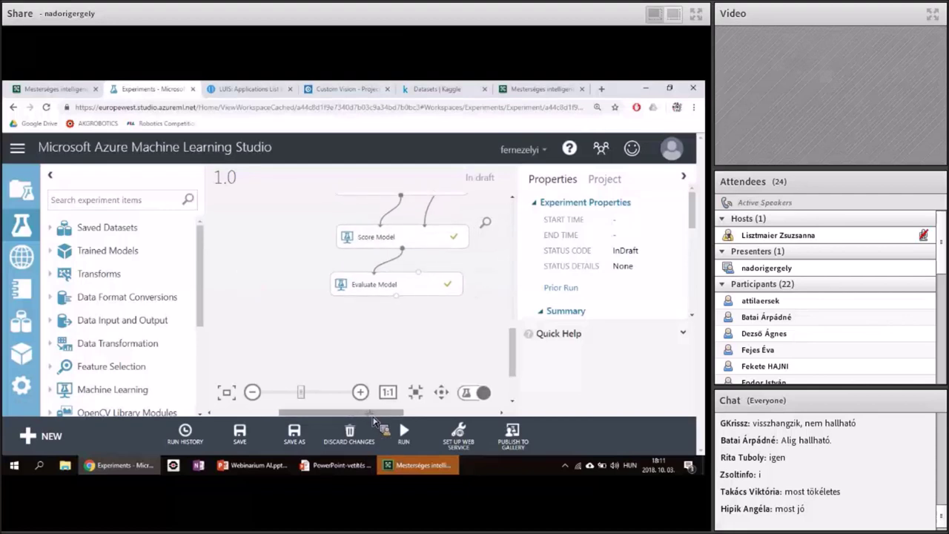
left_click_drag(374, 415, 399, 415)
left_click_drag(515, 350, 515, 296)
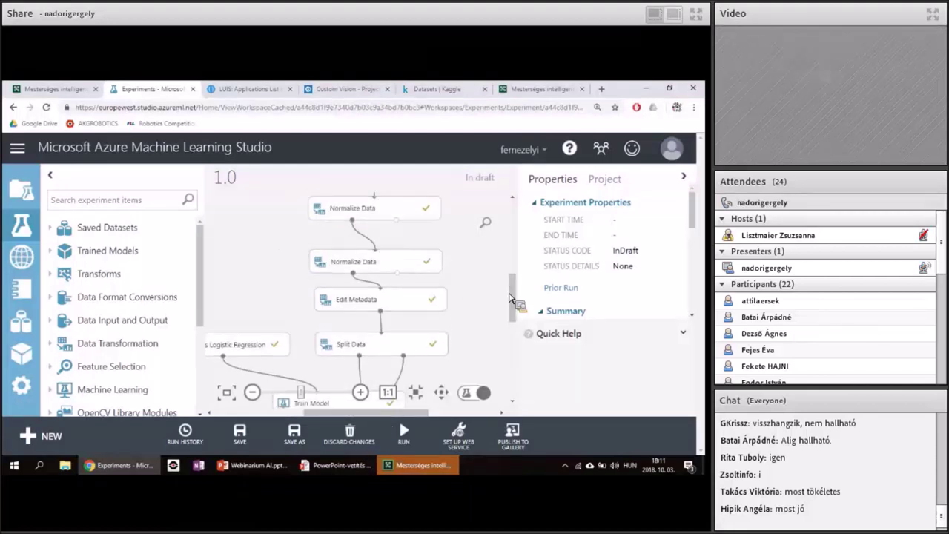
- Switch to LUIS and create a new app named iskola with English as its culture
left_click(259, 88)
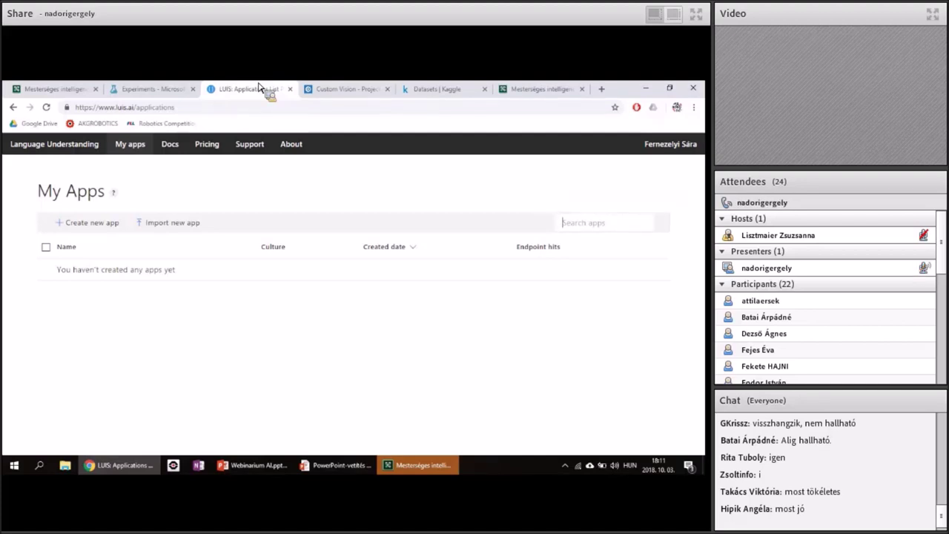
left_click(105, 228)
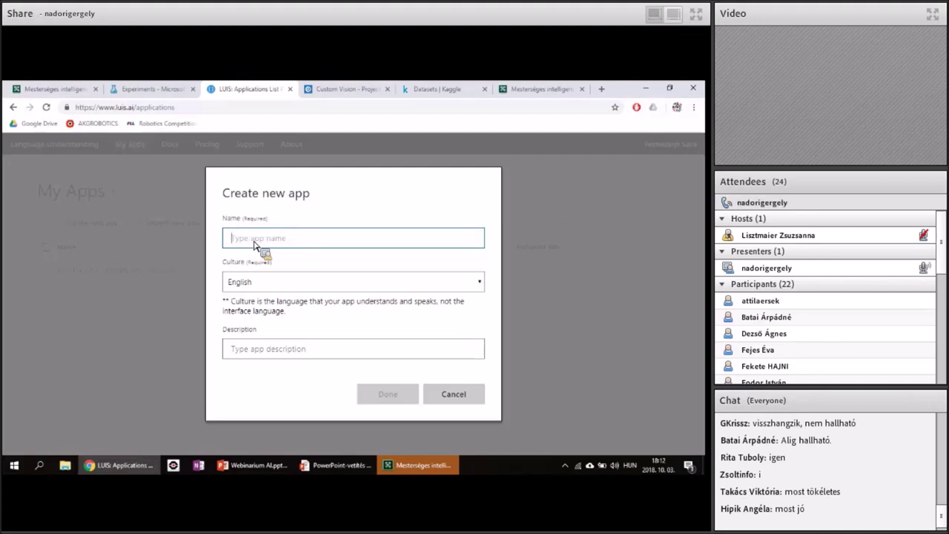
type("iskola")
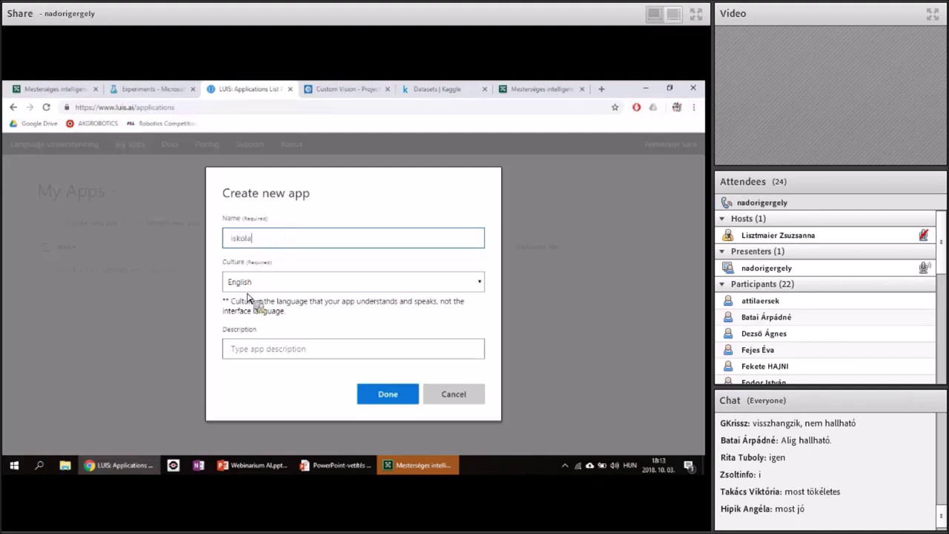
left_click(255, 286)
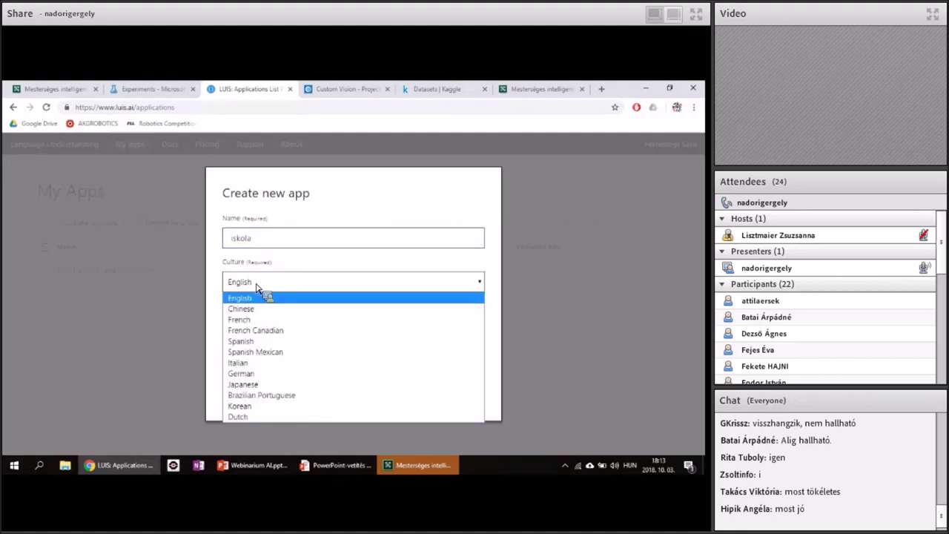
left_click(255, 286)
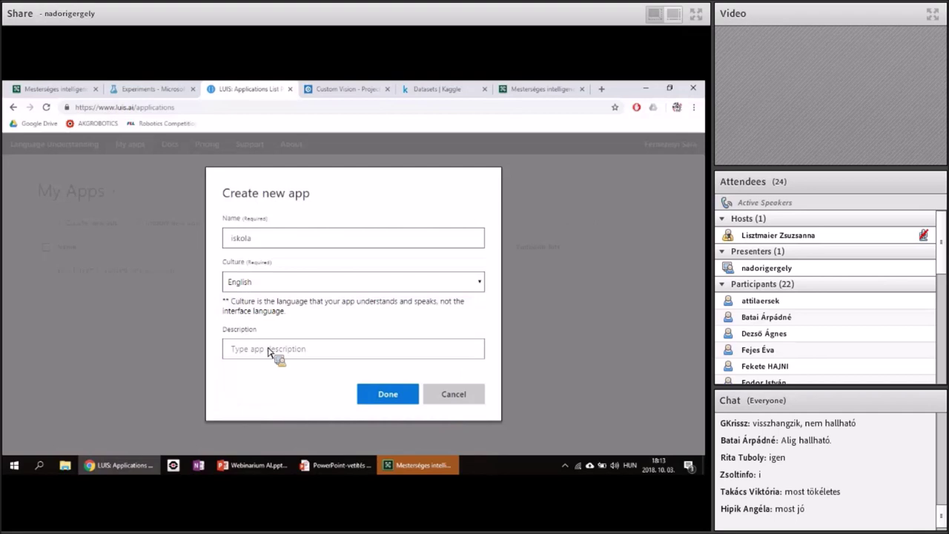
left_click(406, 395)
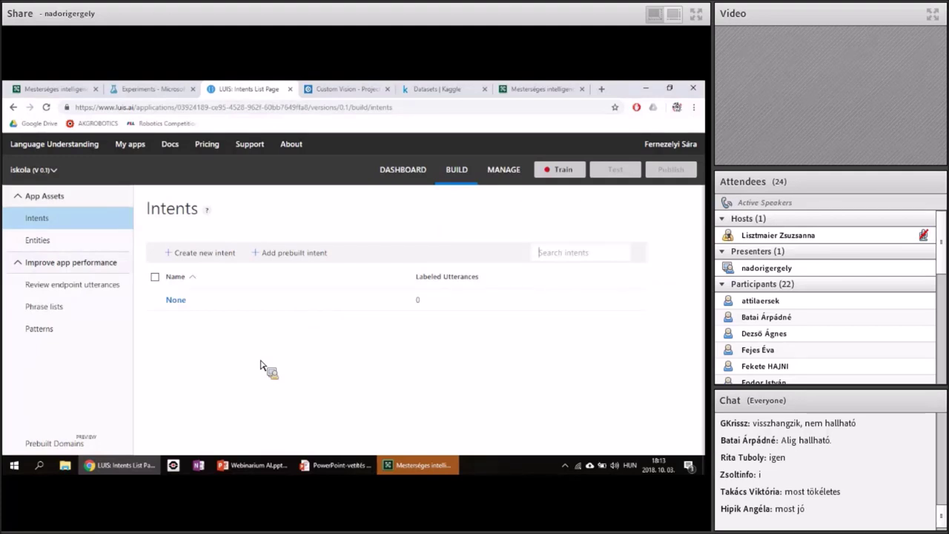
- Create a new intent named Boldog in the iskola app
left_click(189, 259)
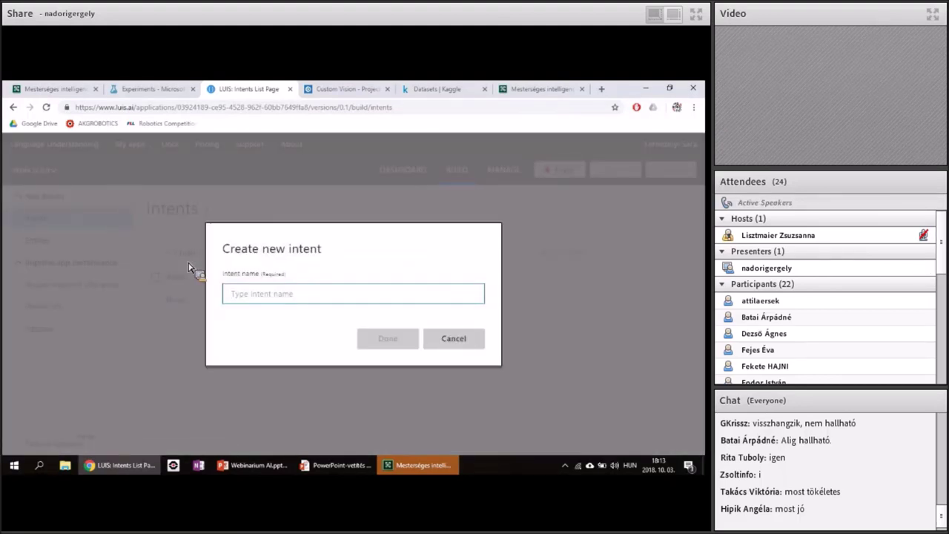
type("Boldog")
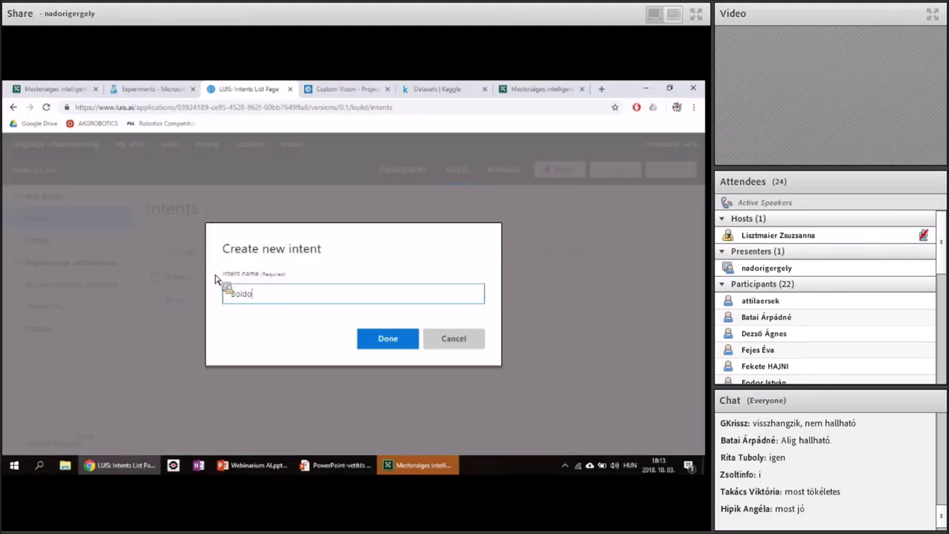
left_click(394, 348)
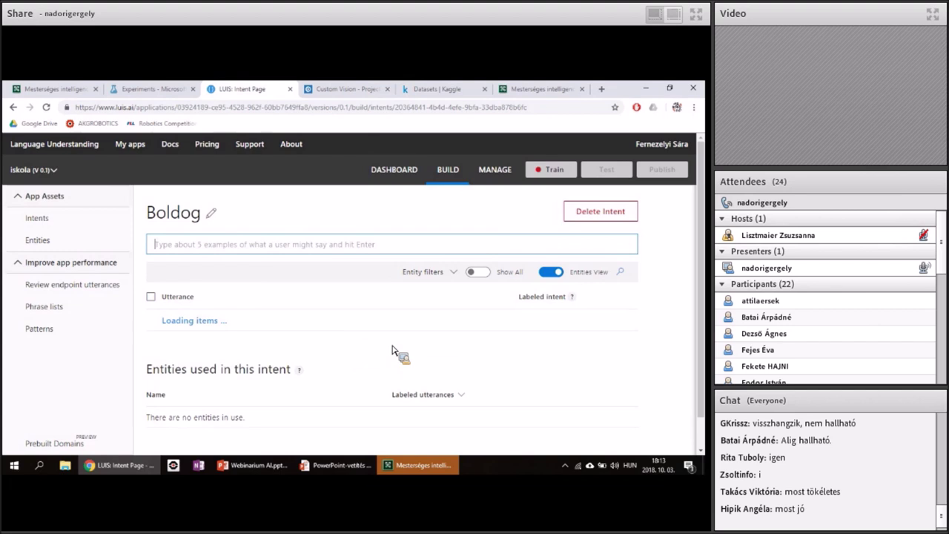
- Add the example utterances "Jó kedvem van", "Szeretlek" and "Jól érzem magam" to the Boldog intent
scroll(393, 350, "down", 1)
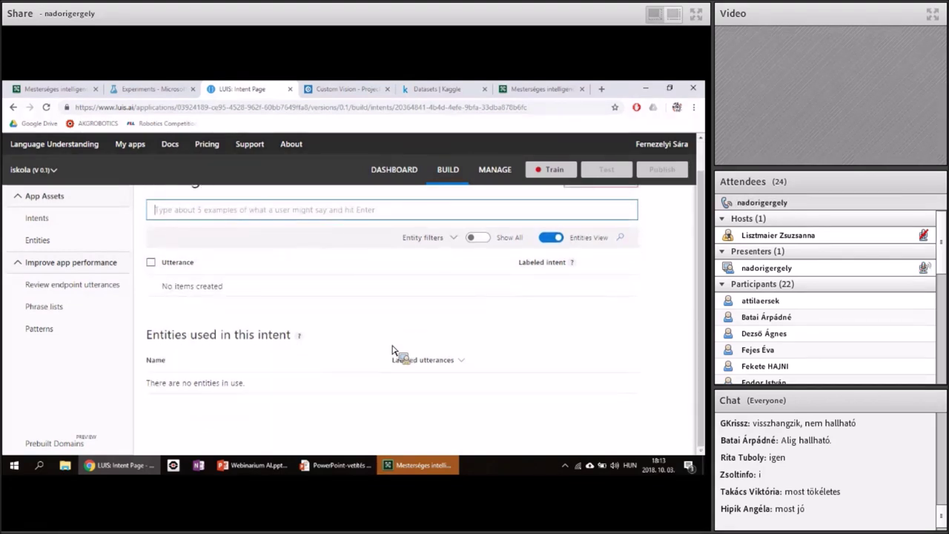
scroll(393, 350, "up", 1)
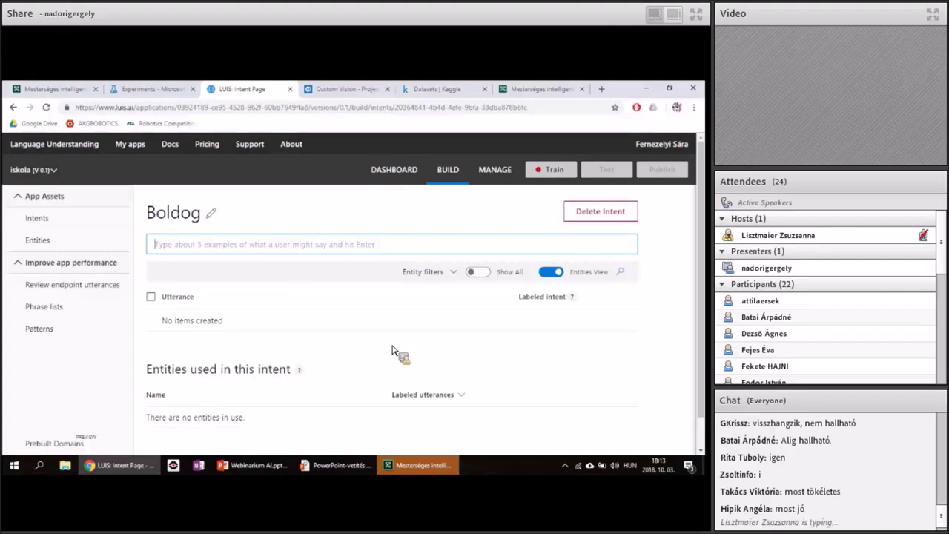
type("Jó kedvem ")
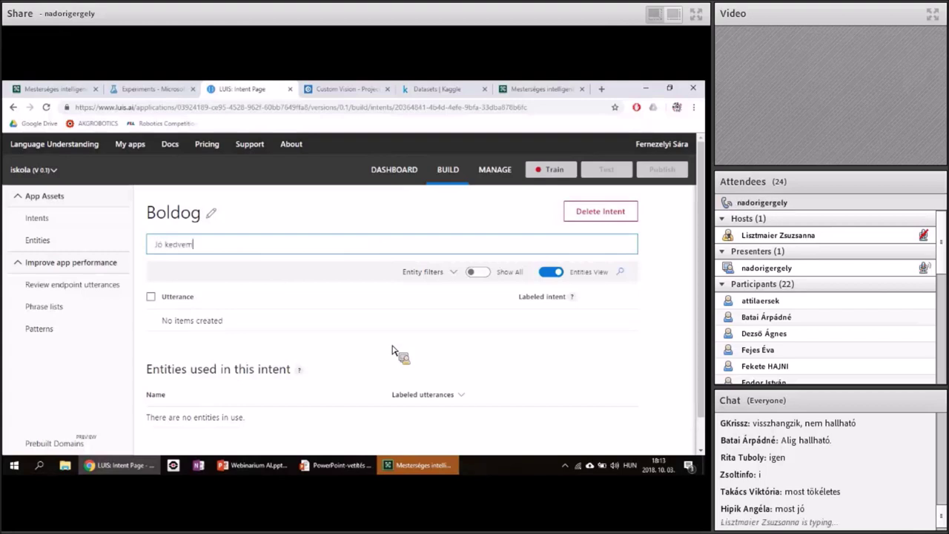
type("van")
key("Return")
type("Jó napom van")
key("Return")
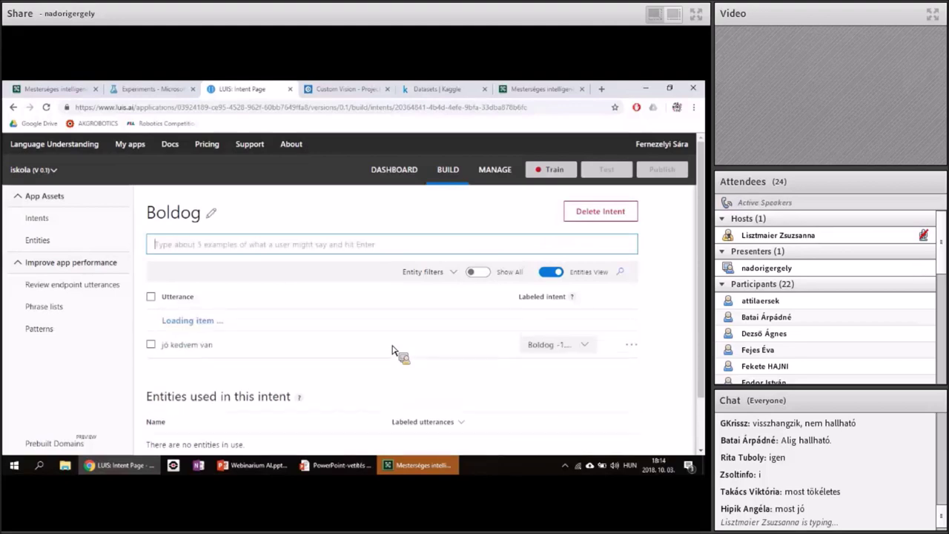
type("jól ér")
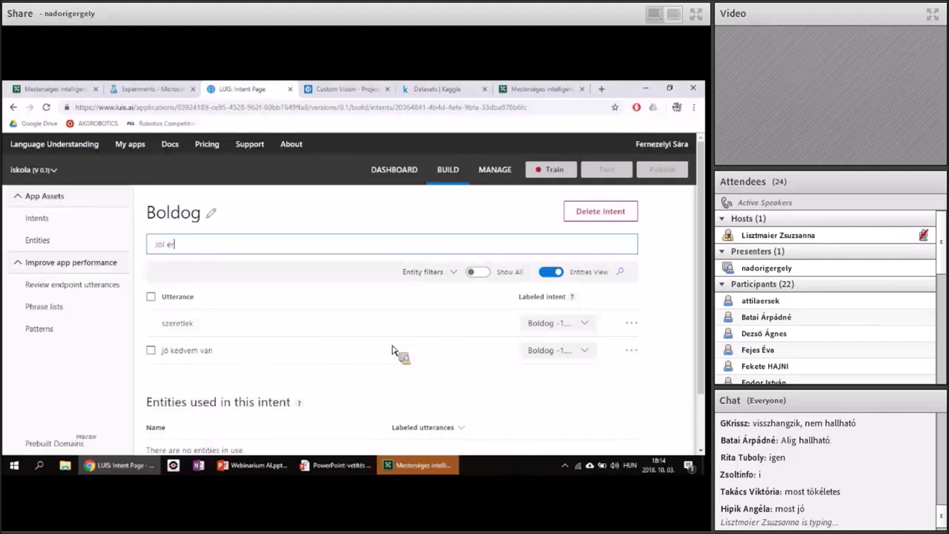
type("zem magam")
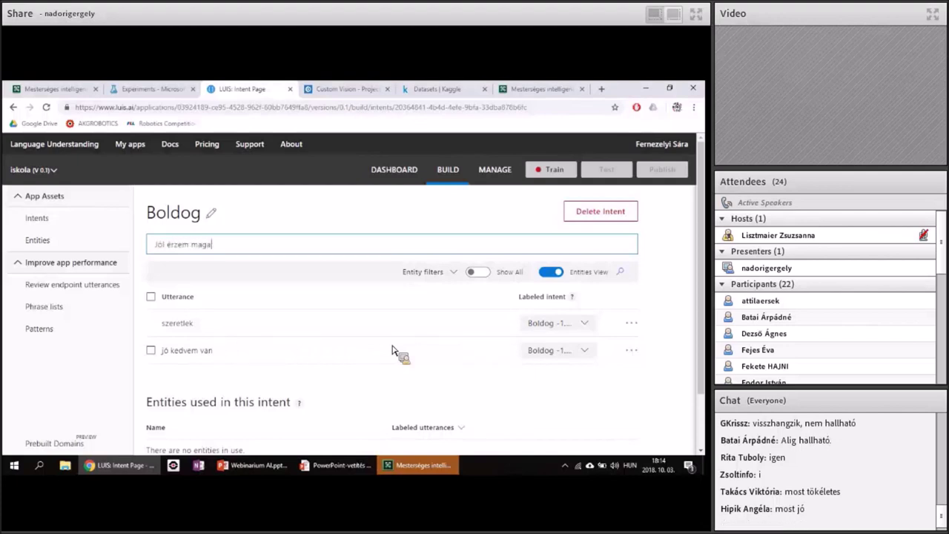
key("Return")
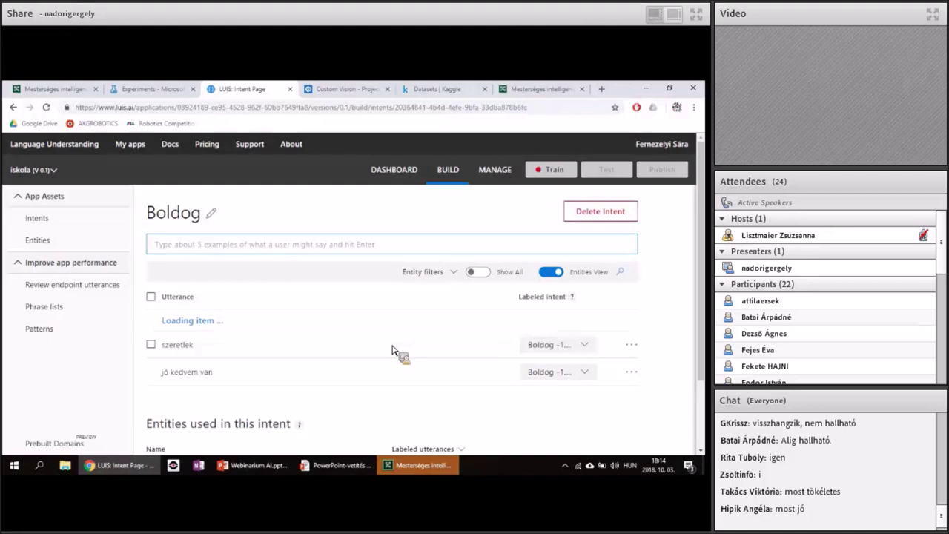
- Add the example utterances "Boldog vagyok", "Minden szuper" and "Élvezem az életet" to the Boldog intent
type("Boldog vago")
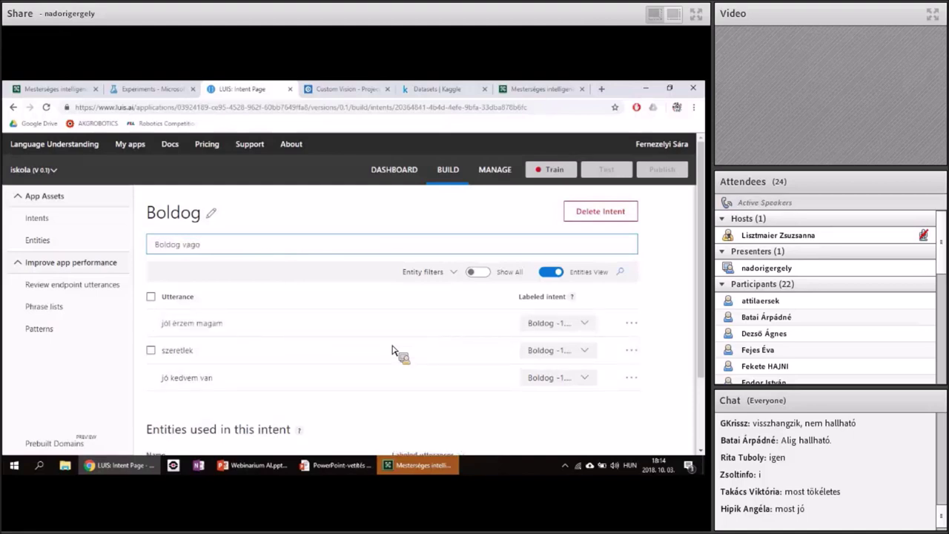
type("yok")
key("Return")
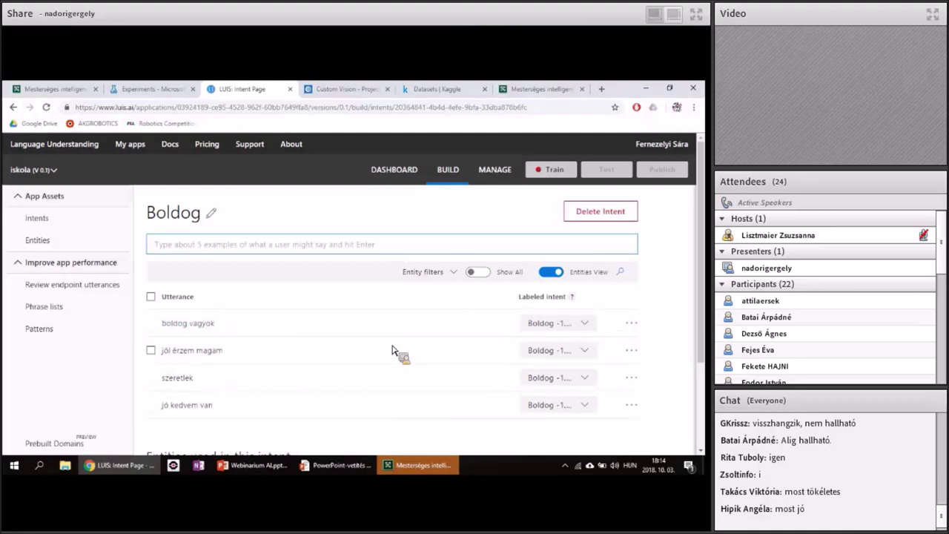
type("Minden szu")
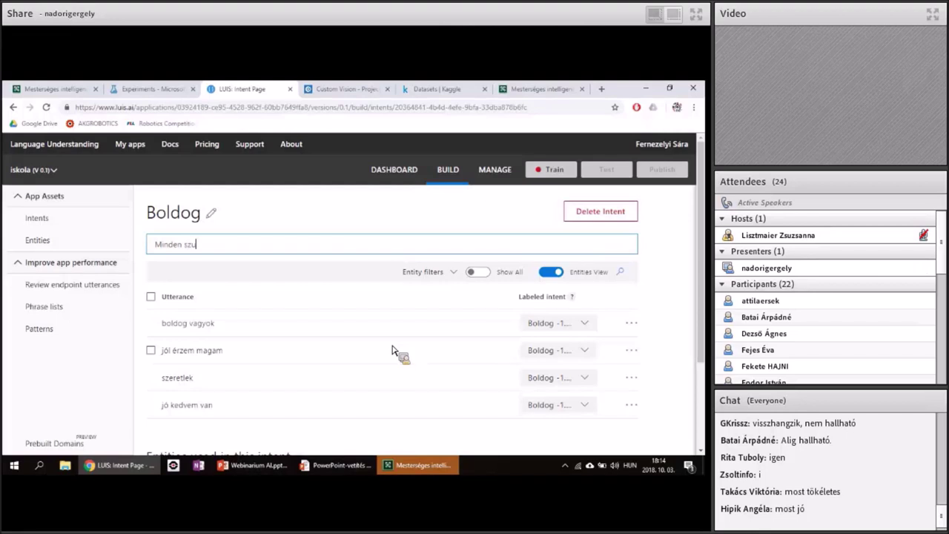
key("Return")
type("Élvezem ")
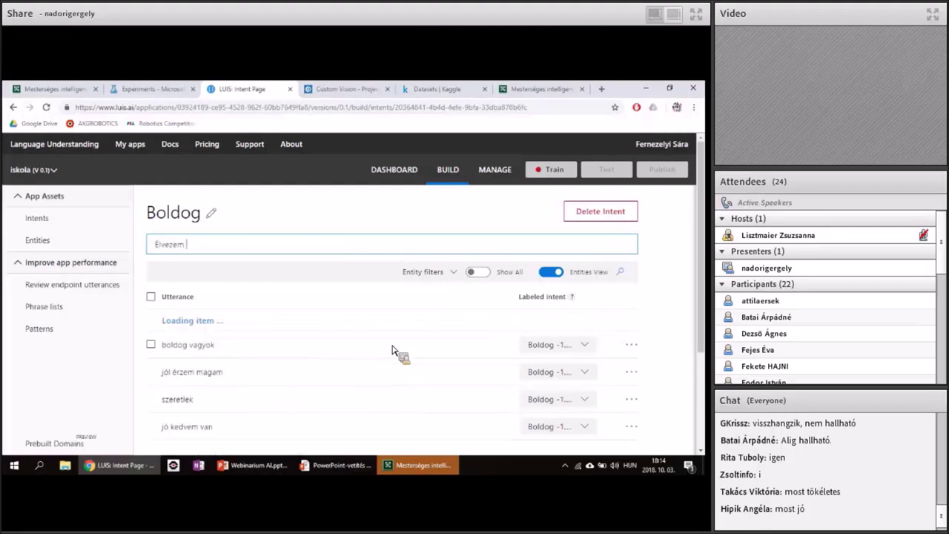
type("az életet")
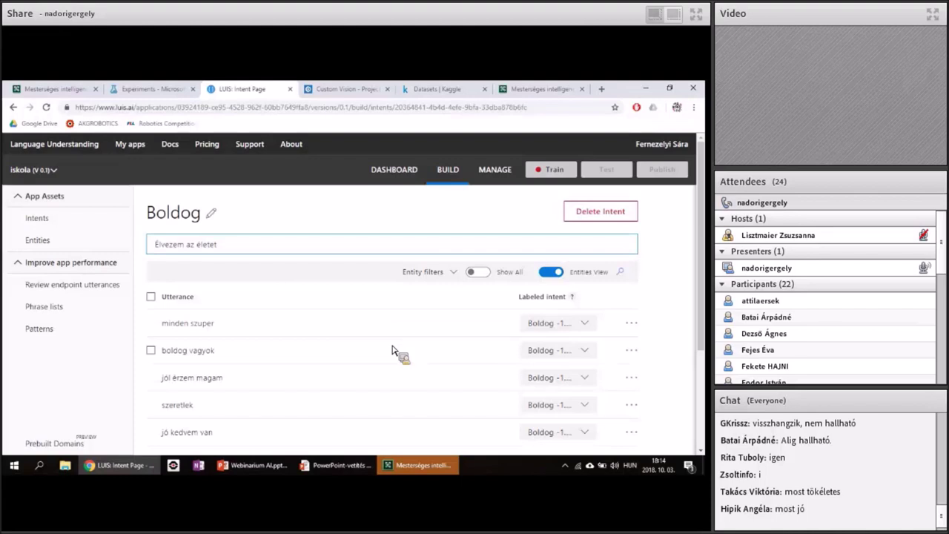
key("Return")
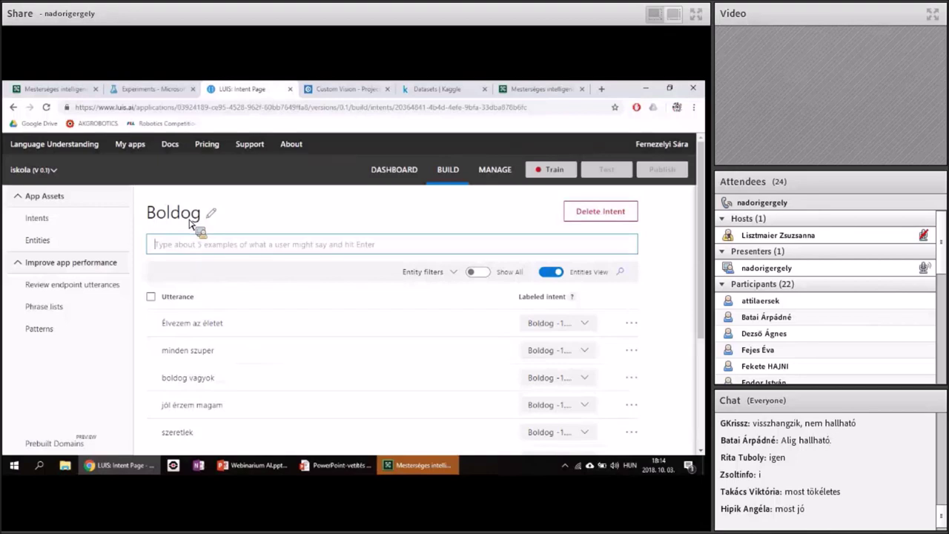
- Return to the app's intents and create a new intent named Szomorú
left_click(67, 214)
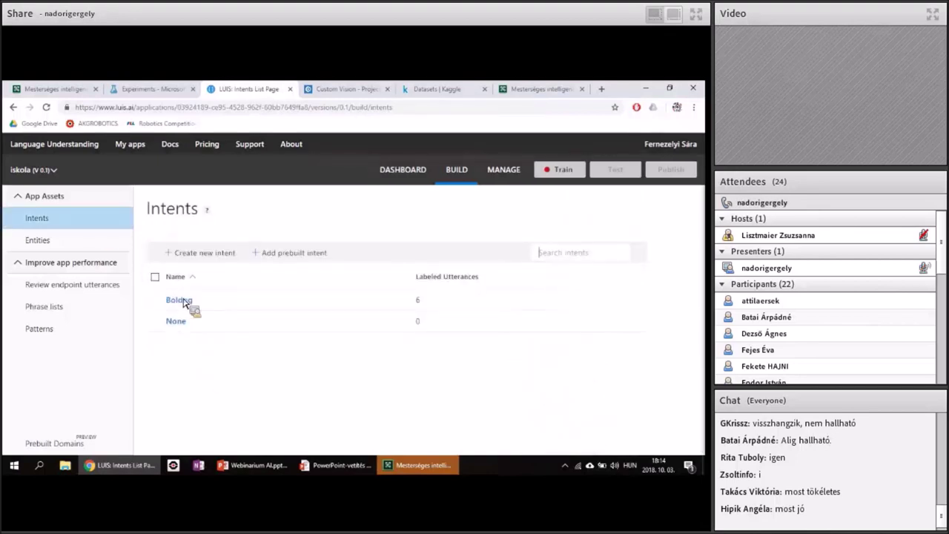
left_click(207, 254)
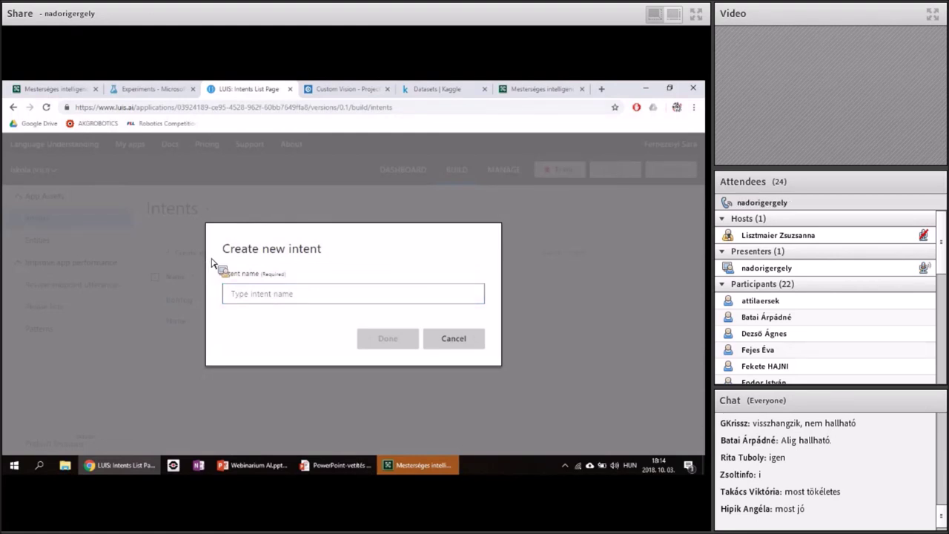
left_click(259, 300)
type("S")
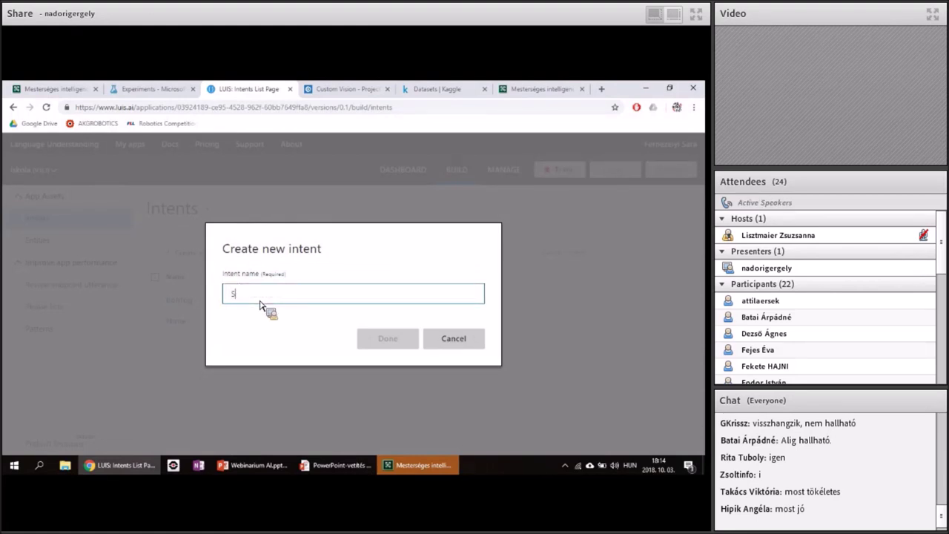
type("zomor")
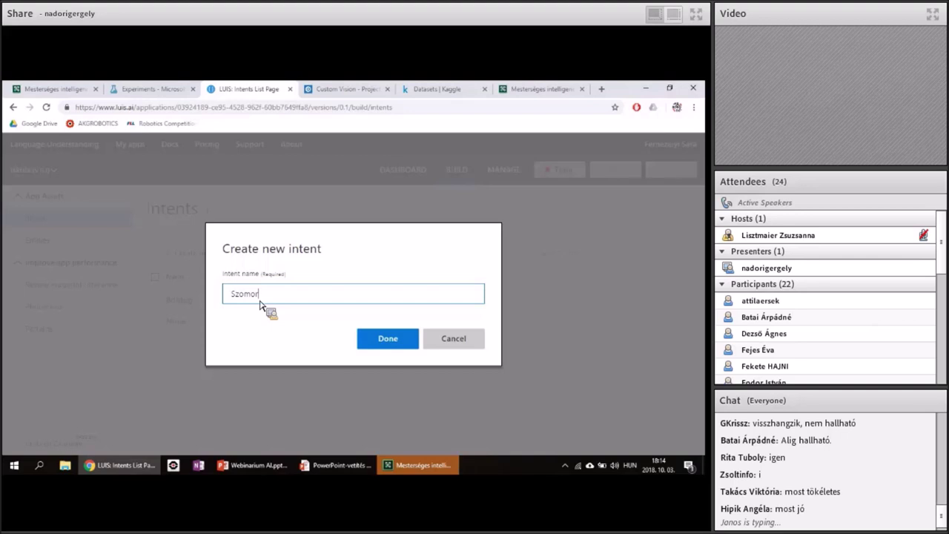
type("ú")
left_click(388, 345)
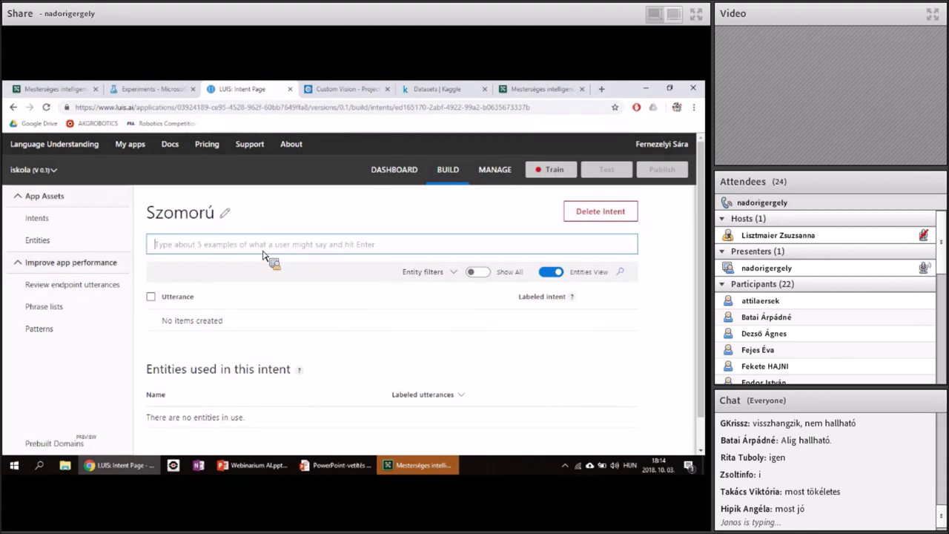
- Add the example utterances "Szomorú vagyok", "Rosszul vagyok" and "Elegem van" to the Szomorú intent
type("Szomorú vagyo")
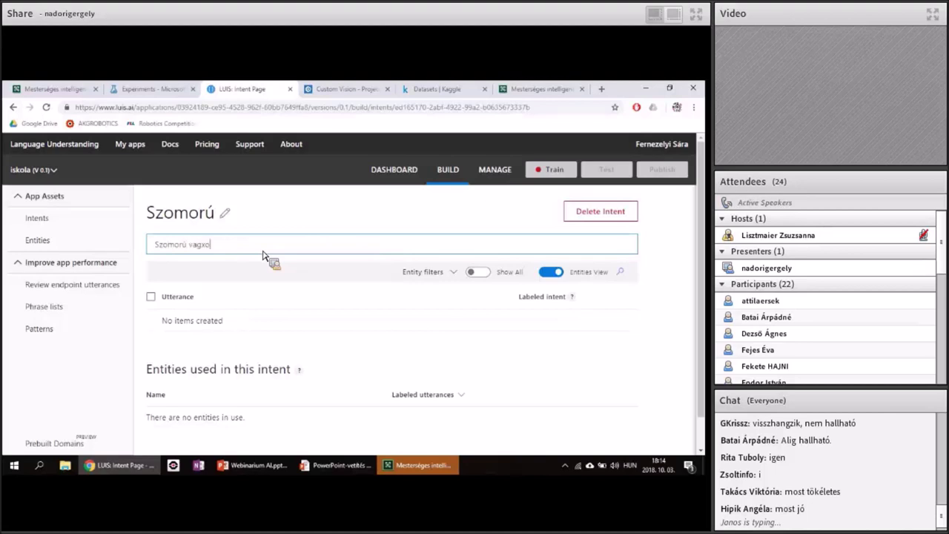
type("k")
key("Return")
type("Rossz")
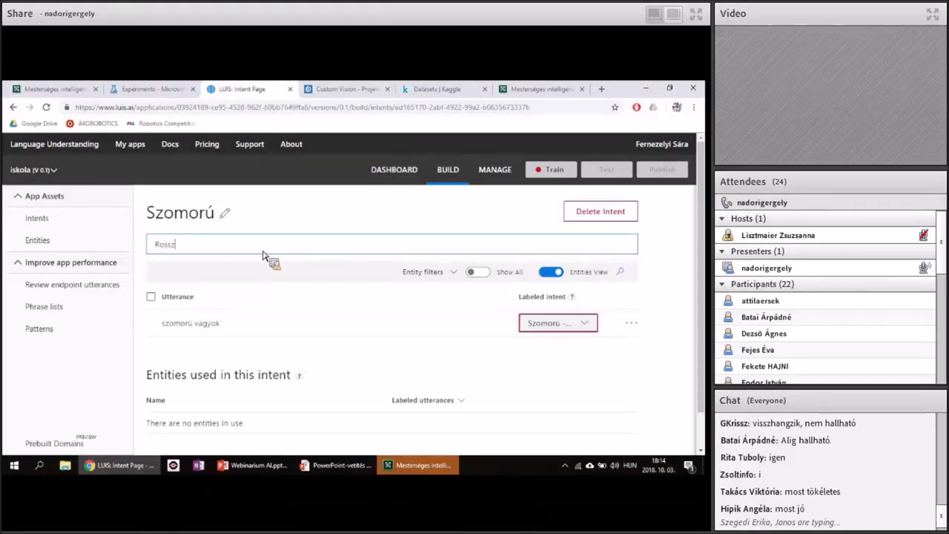
type("ul vagyok")
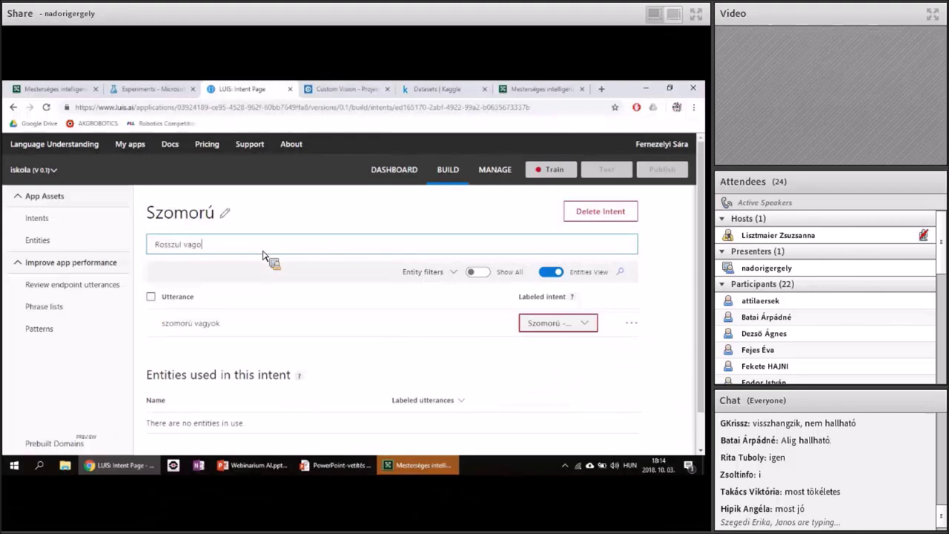
key("Return")
type("Elegem van")
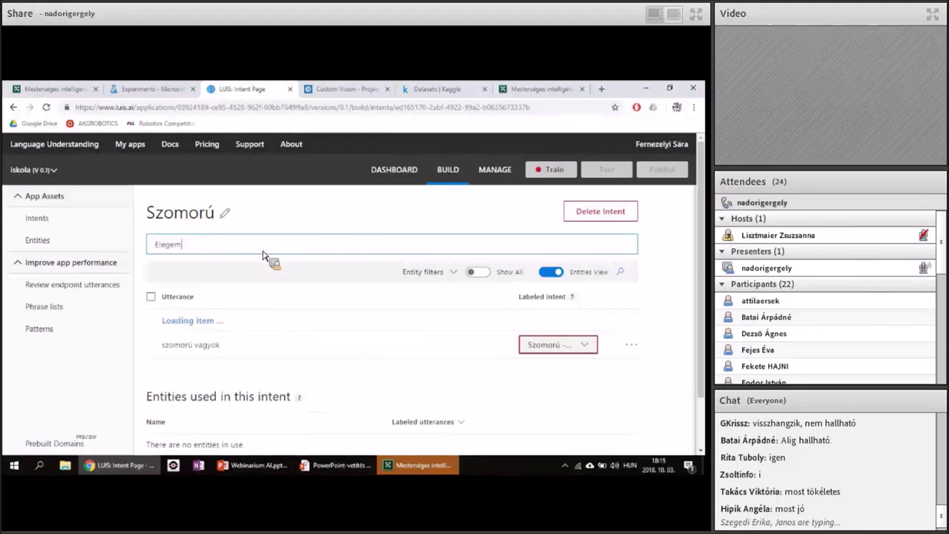
key("Return")
- Add the example utterances "Utállak", "Nem érzem jól magam" and "Hagyjál békén" to the Szomorú intent
type("Unalmas")
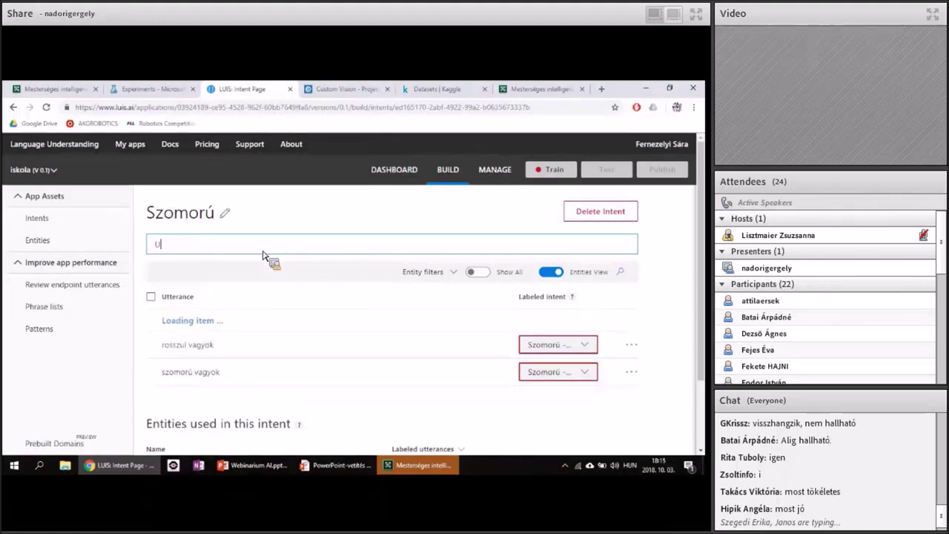
key("Return")
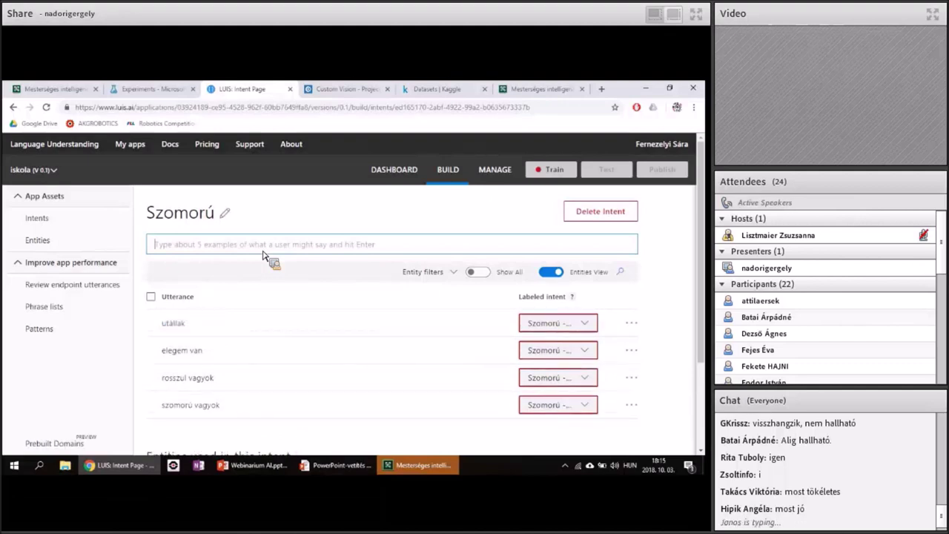
type("Nem érzem jól magam")
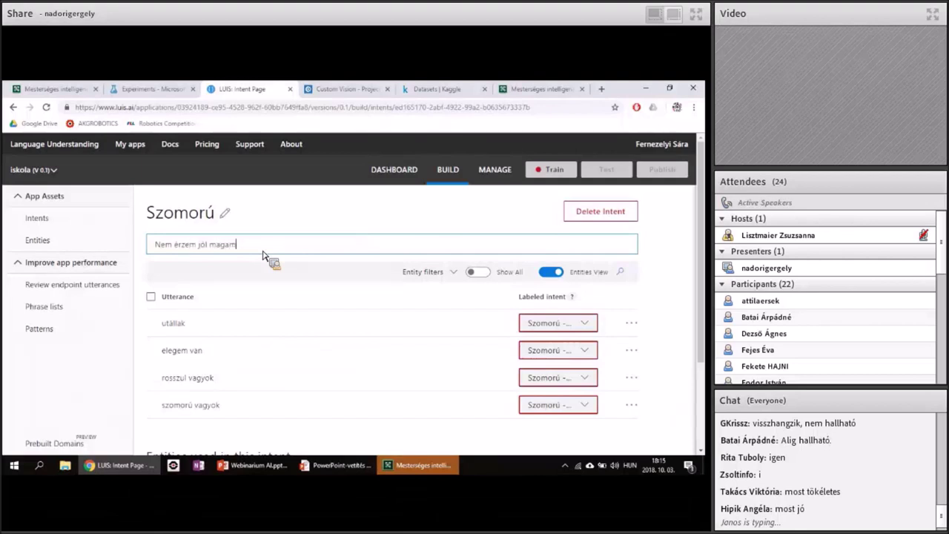
key("Return")
type("Hagyjál békén")
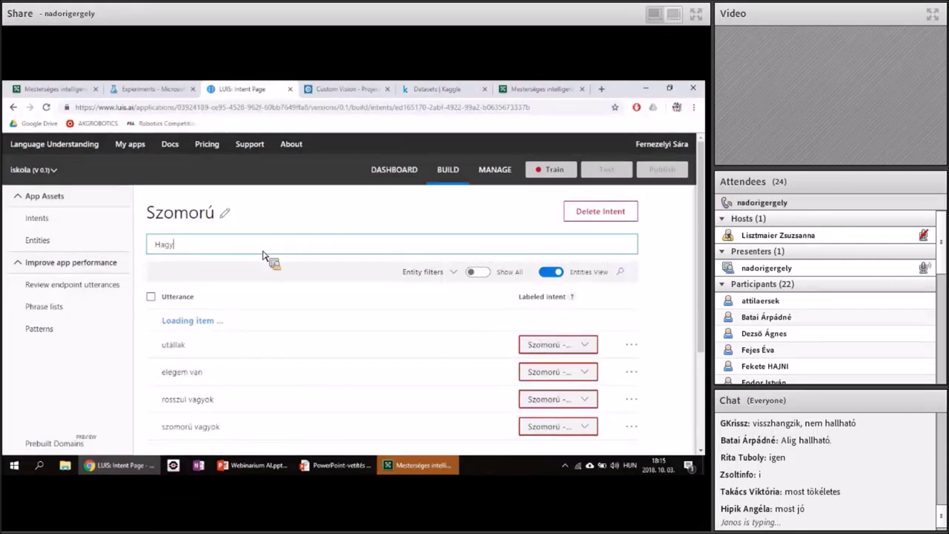
key("Return")
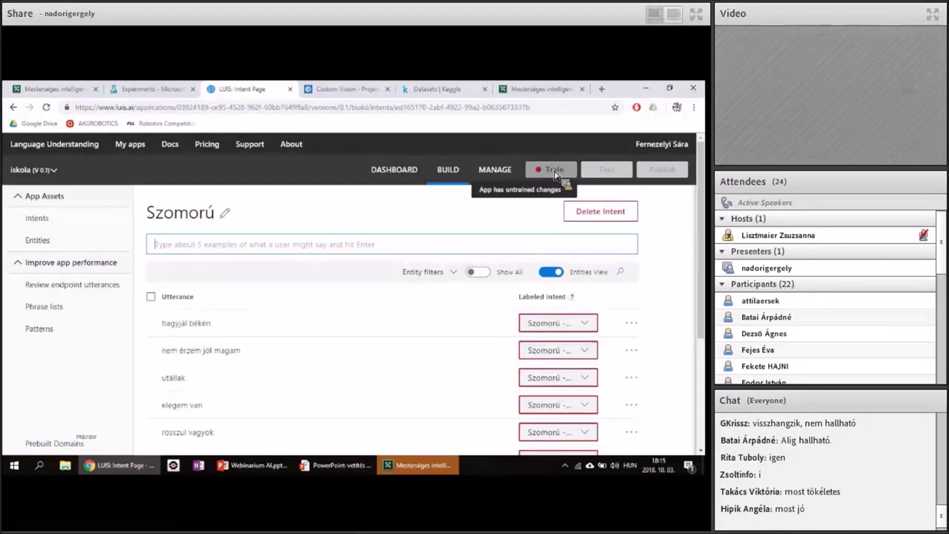
- Train the iskola app and test it with the utterance "Jó napom van"
left_click(552, 170)
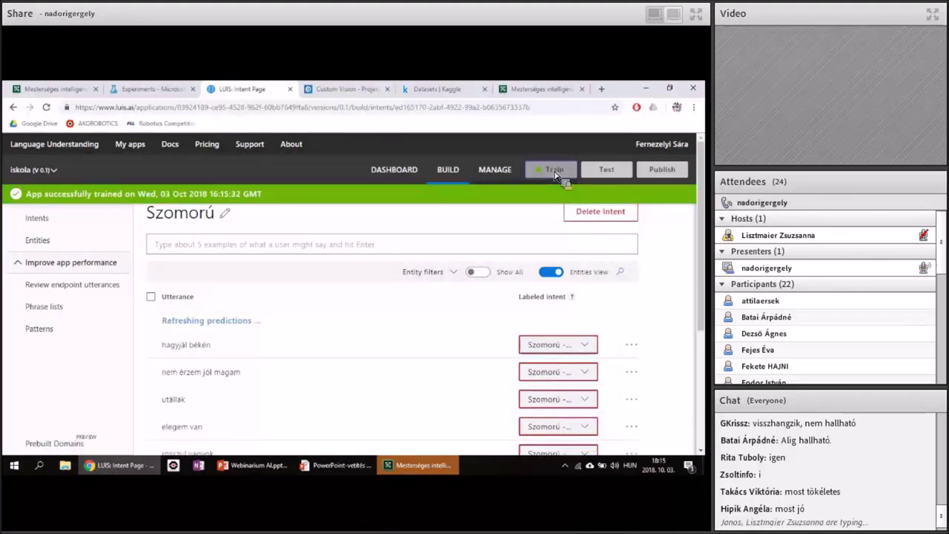
left_click(610, 175)
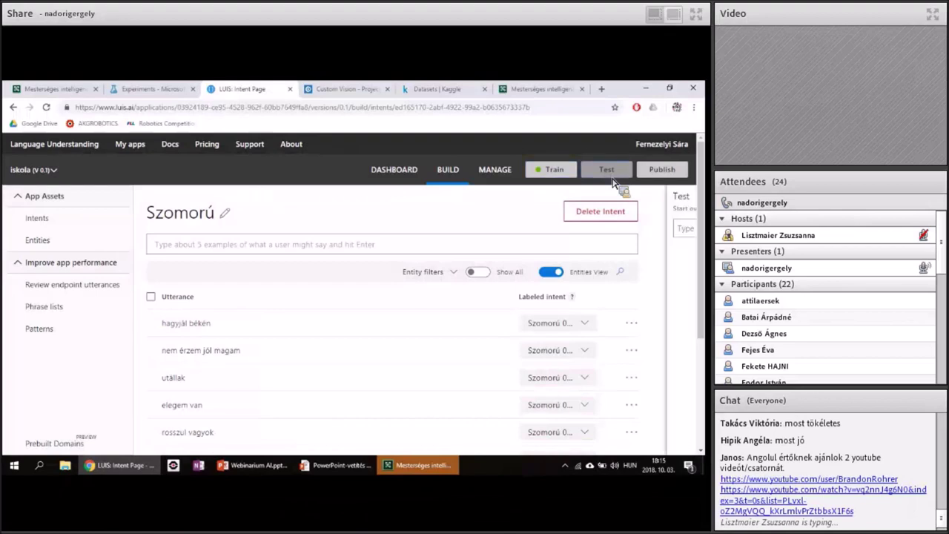
left_click(576, 227)
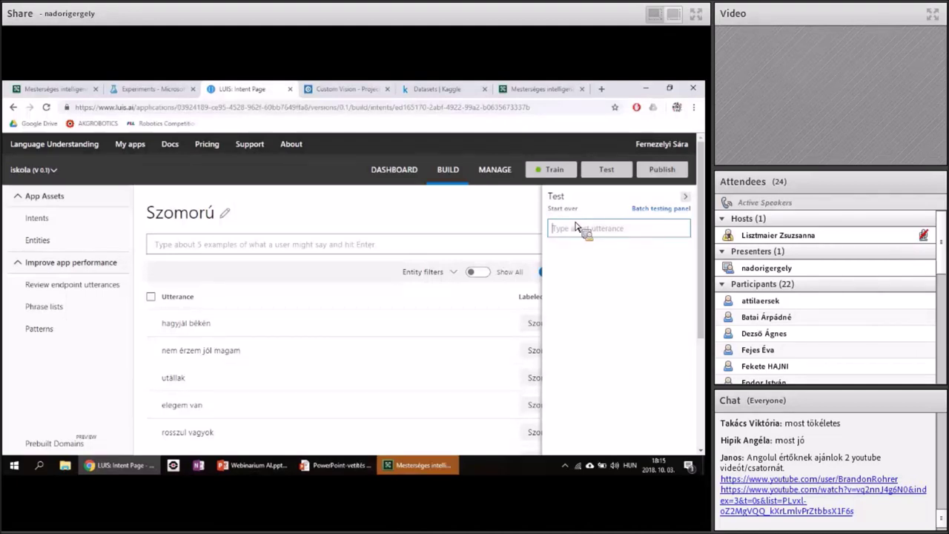
type("Jó napom van")
key("Return")
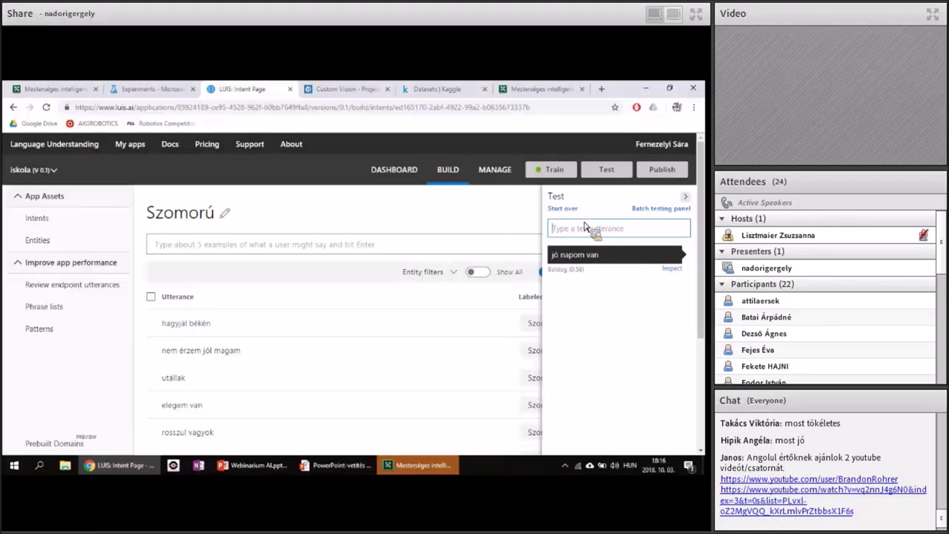
- Test the iskola app with the utterances "Rossz napom van" and "Szeretem a lovakat", and return to the intents list
type("Ros")
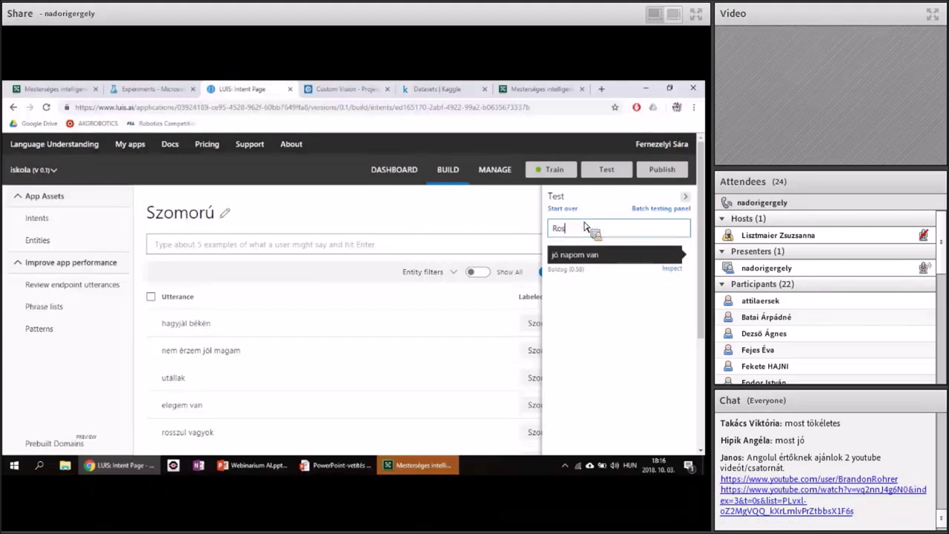
type("sz napom van")
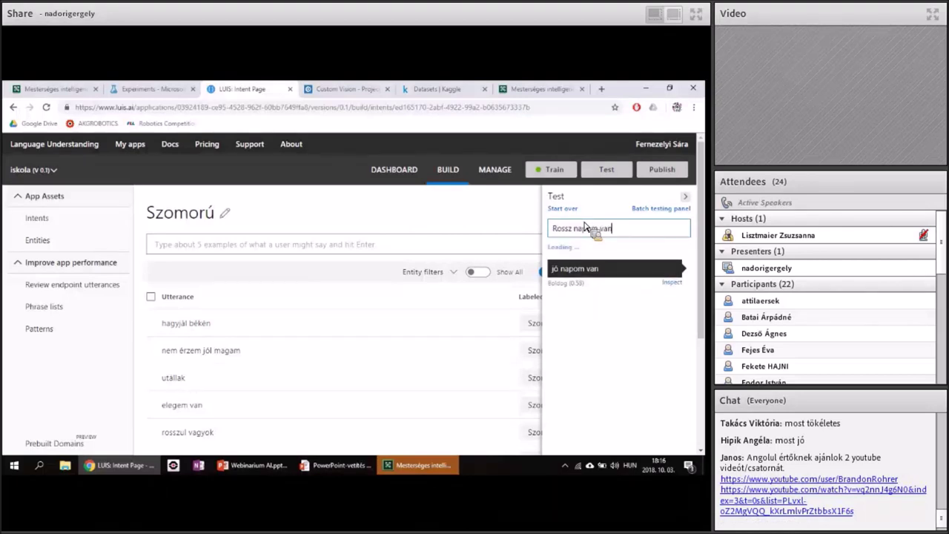
key("Return")
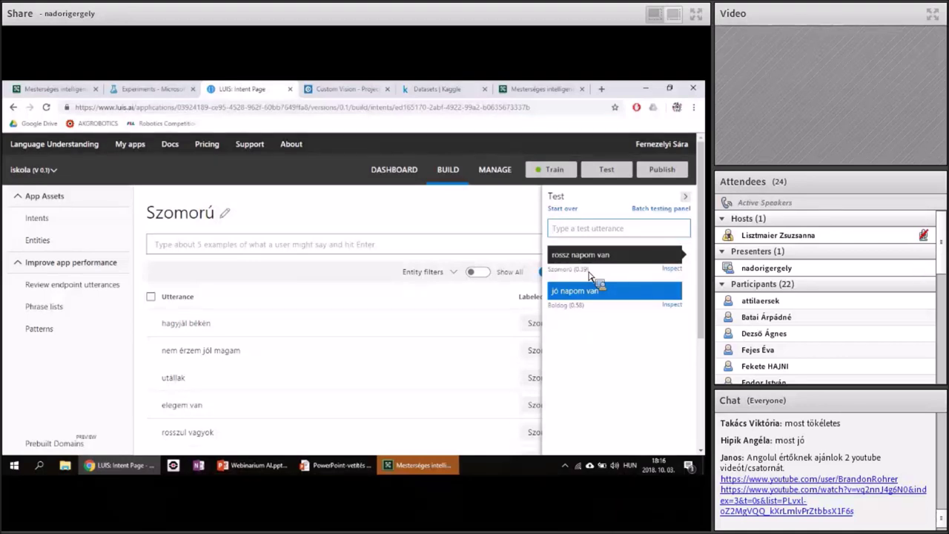
type("Szere")
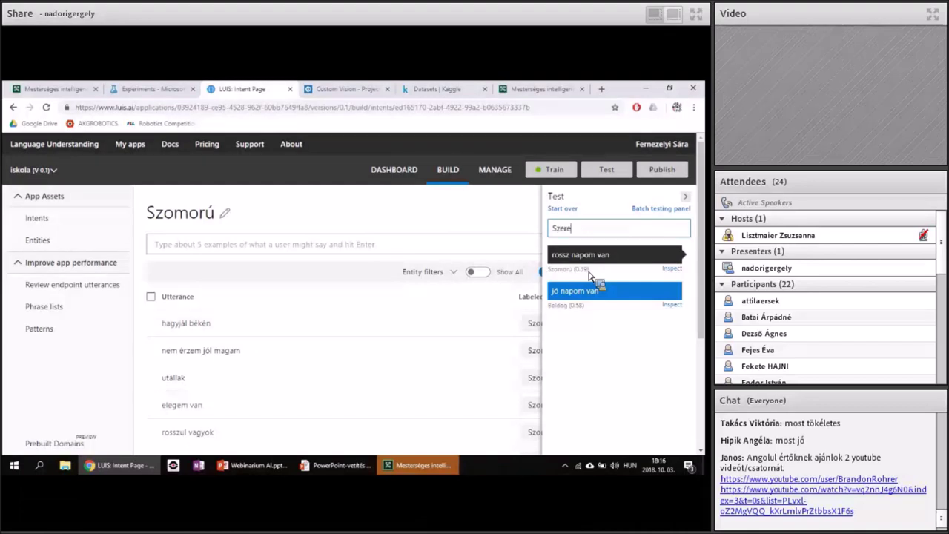
type("tem a lovakat")
key("Return")
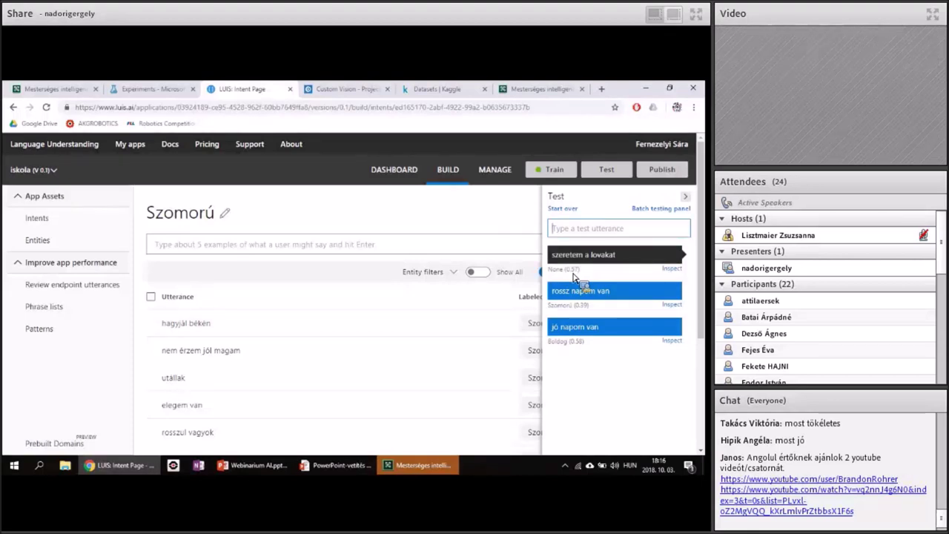
left_click(44, 218)
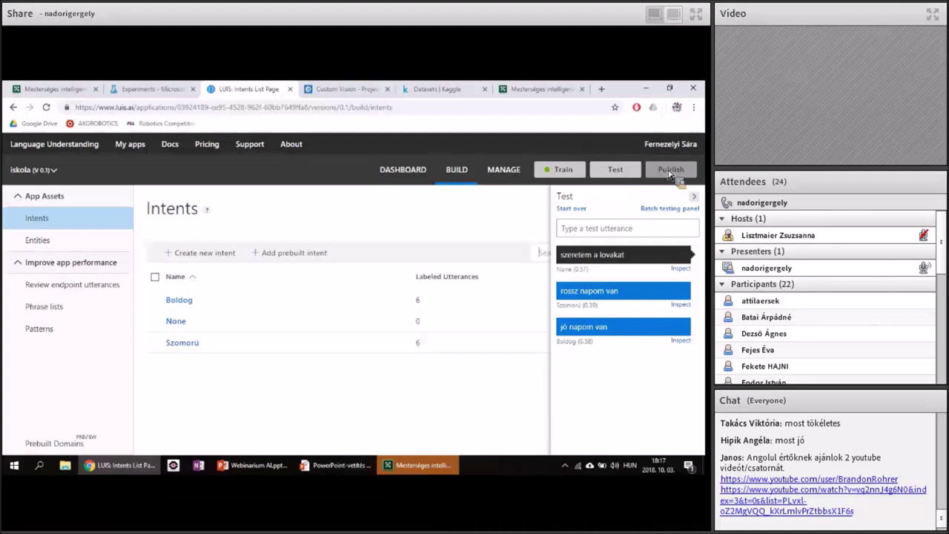
- Switch to Custom Vision, open the Alice project and examine its tagged training images of churches and mosques
left_click(368, 88)
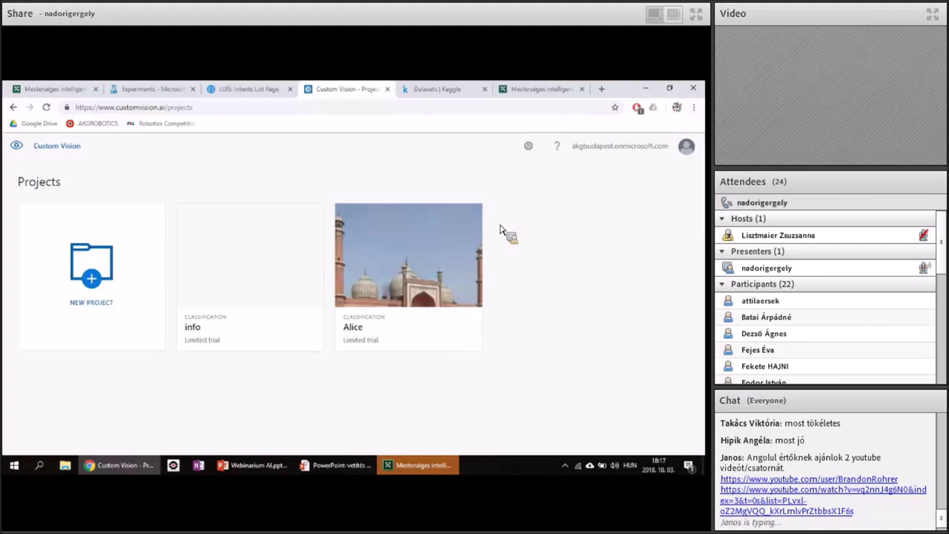
left_click(434, 251)
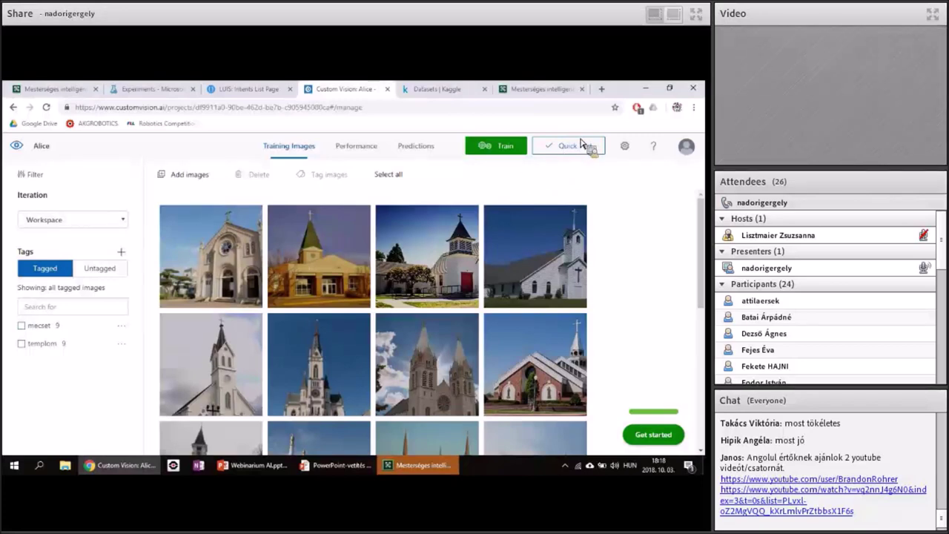
mouse_move(517, 247)
scroll(516, 246, "down", 5)
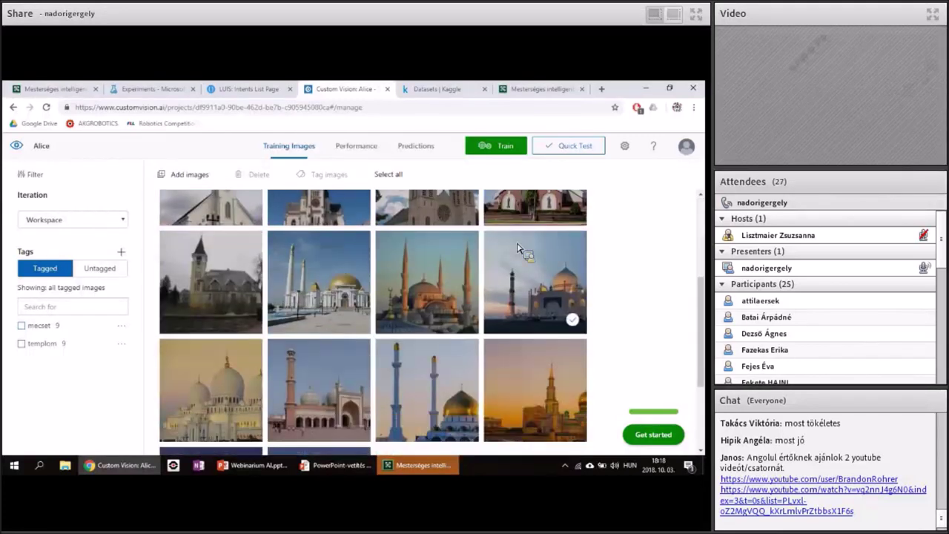
scroll(516, 247, "down", 3)
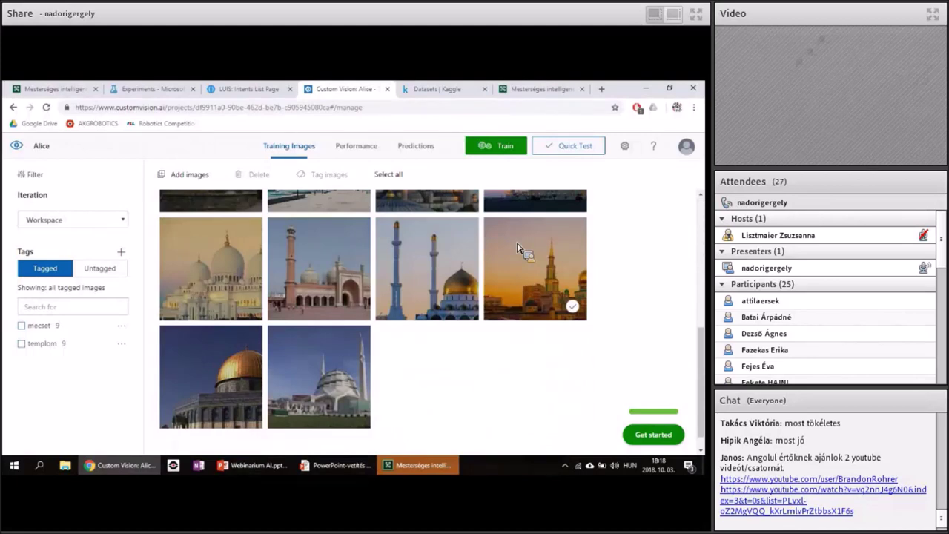
scroll(516, 247, "up", 8)
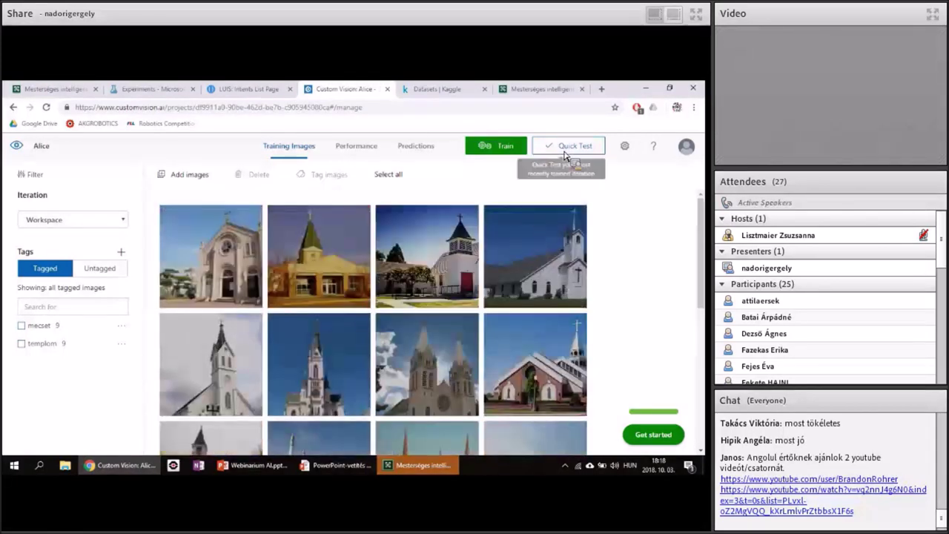
- Run a Quick Test of the Alice project on the local mosque image in the robotika\Mecset folder
left_click(565, 153)
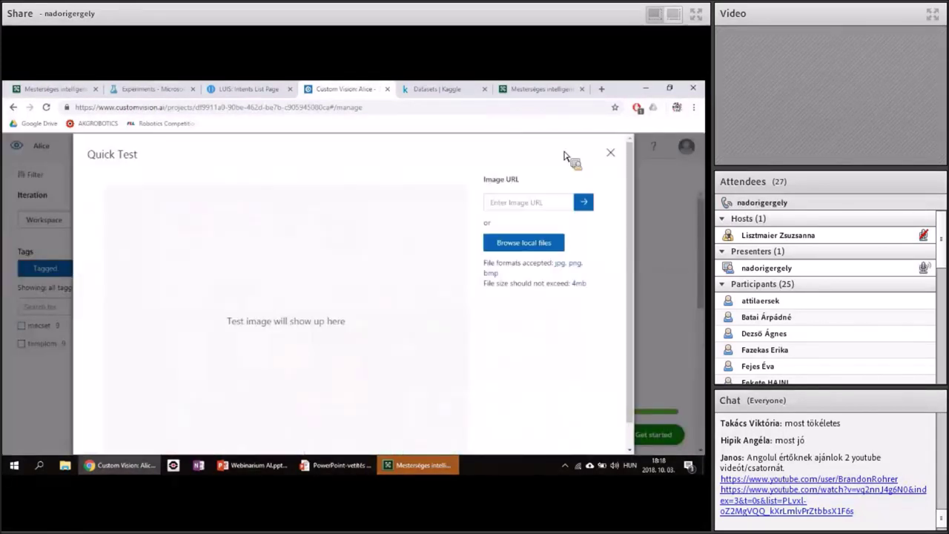
left_click(521, 243)
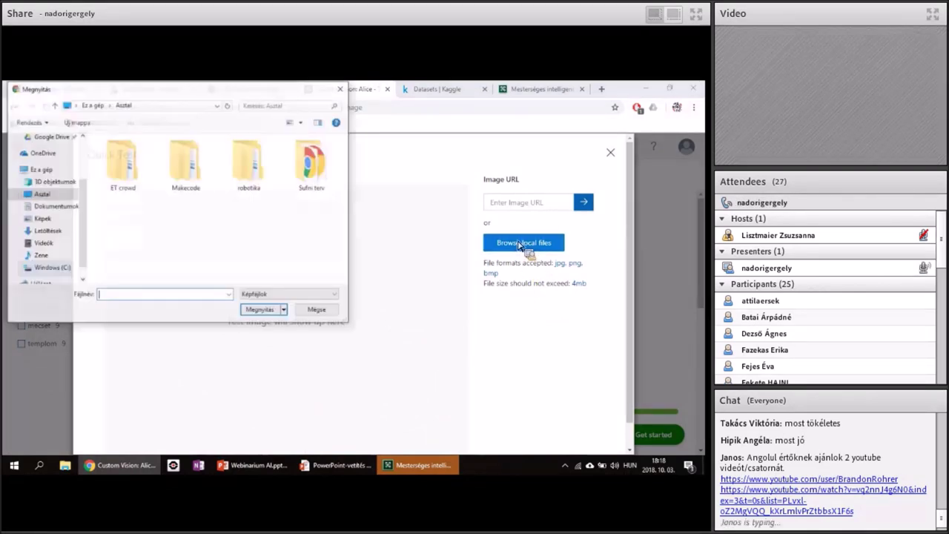
double_click(269, 184)
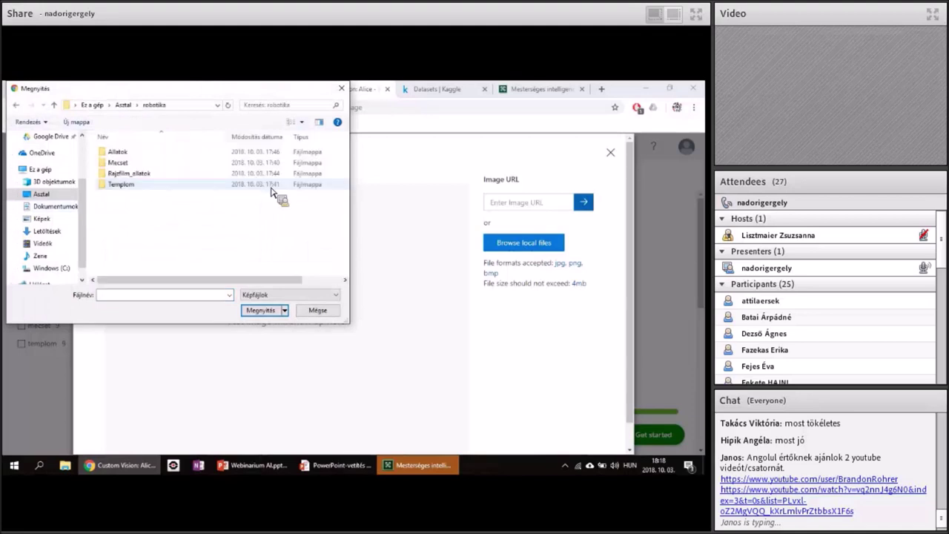
double_click(128, 164)
double_click(126, 160)
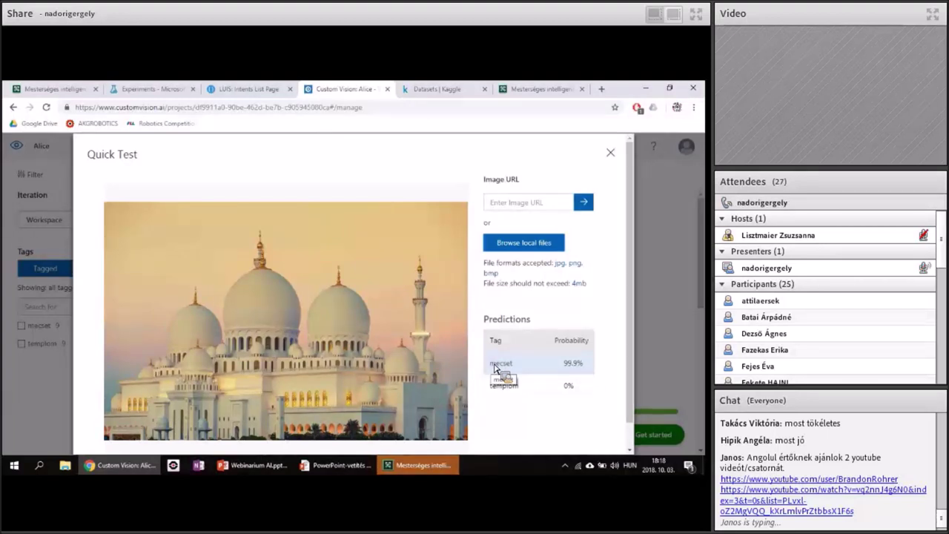
- Try to run the Quick Test on the local church image in the robotika\Templom folder
left_click(504, 244)
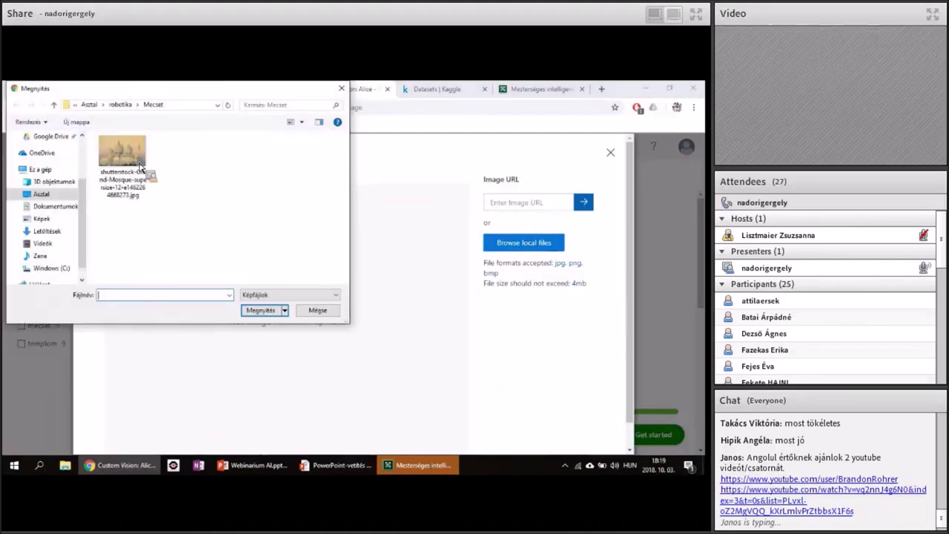
left_click(122, 104)
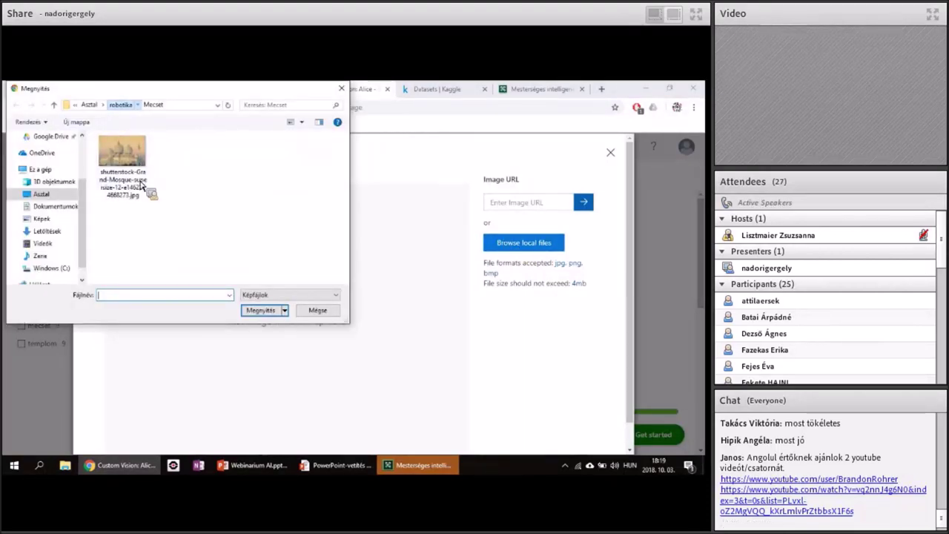
double_click(139, 182)
left_click(136, 171)
double_click(135, 170)
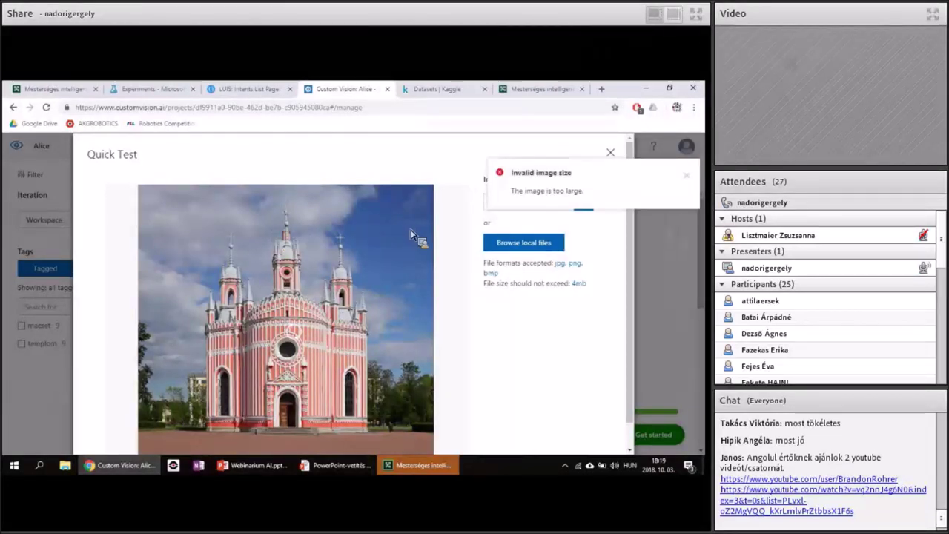
left_click(685, 176)
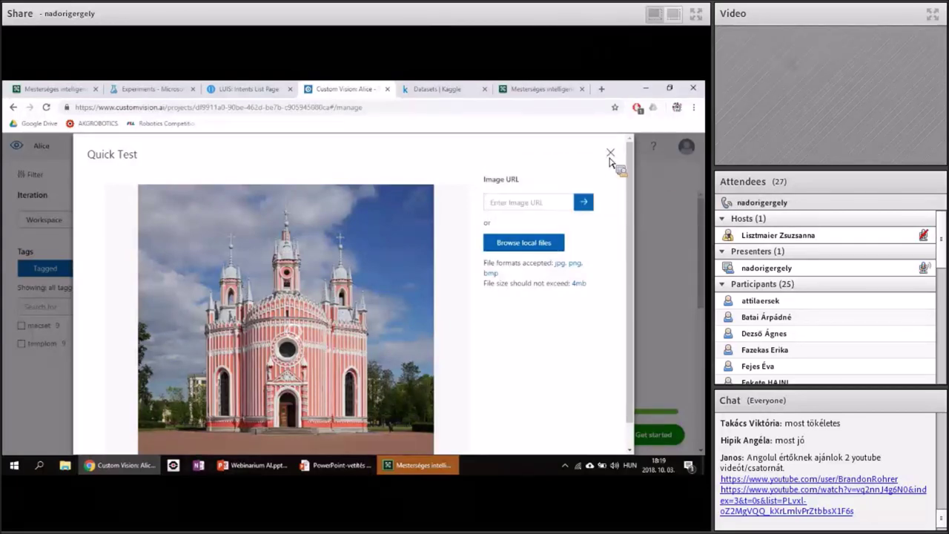
- Close the Quick Test and create a classification project named iskola with the Multiclass (Single tag per image) type
left_click(610, 153)
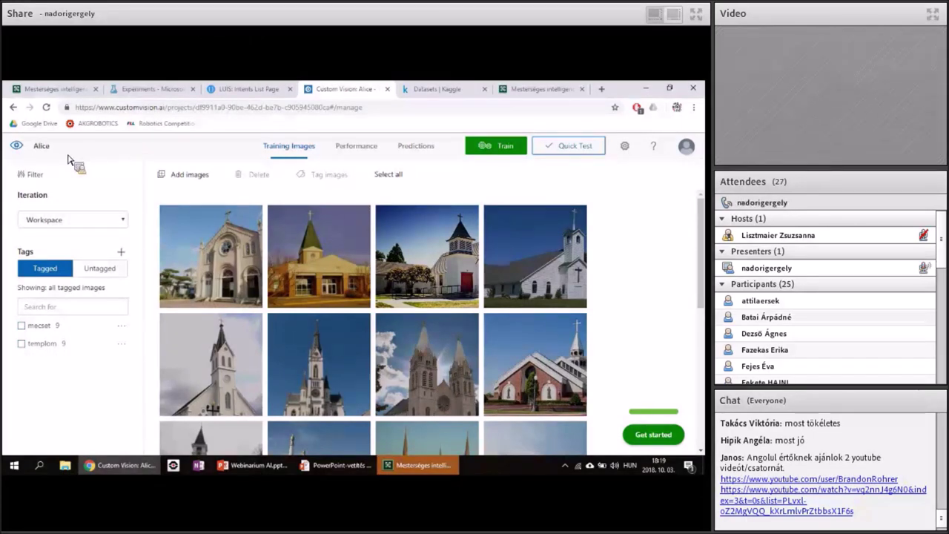
left_click(15, 108)
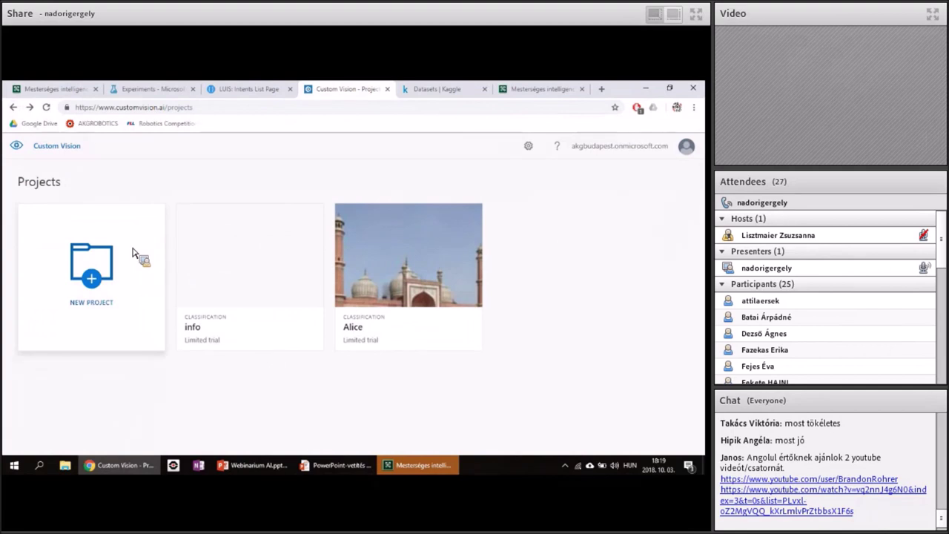
left_click(75, 281)
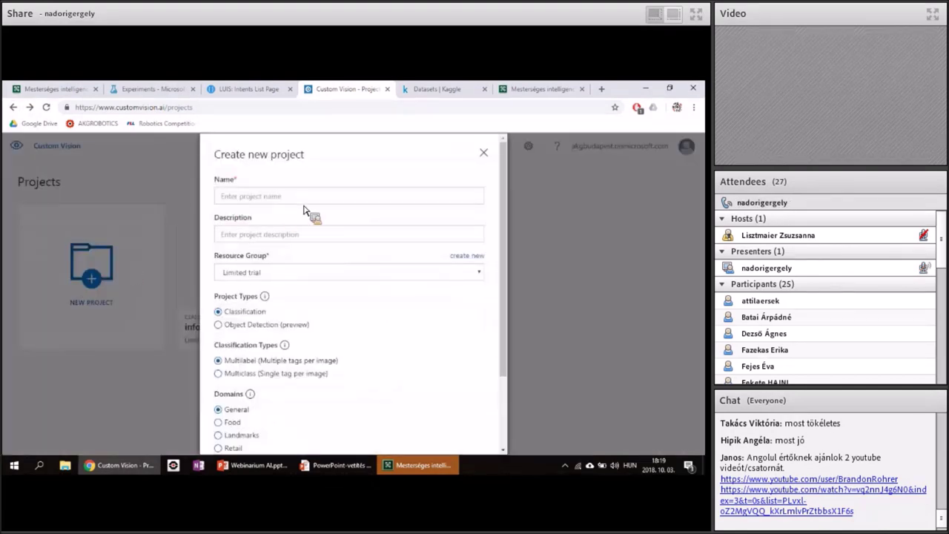
type("iskola")
scroll(300, 209, "down", 1)
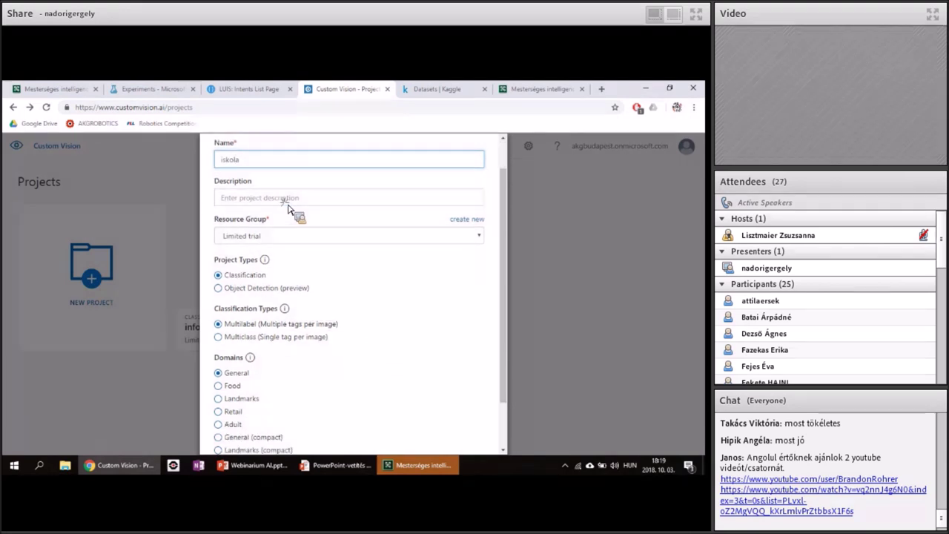
left_click(293, 200)
left_click(291, 241)
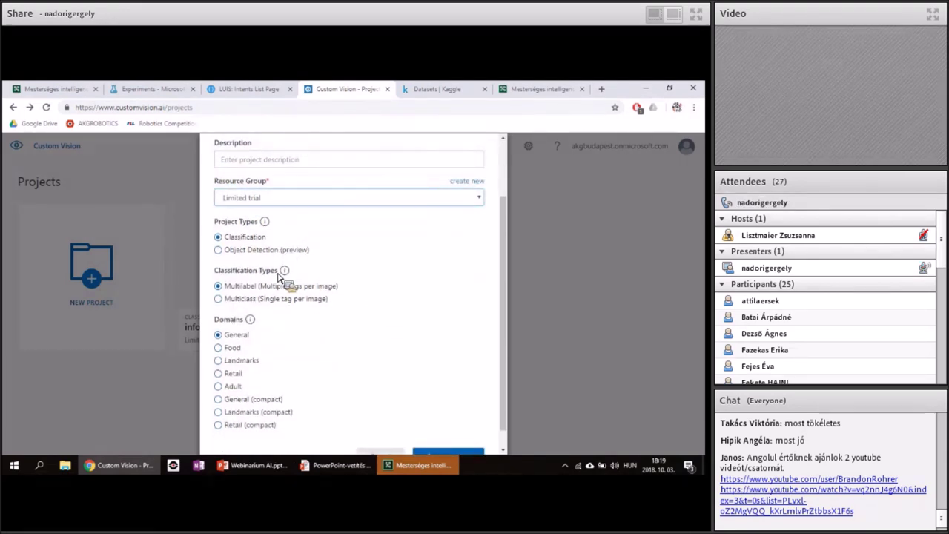
scroll(280, 275, "down", 1)
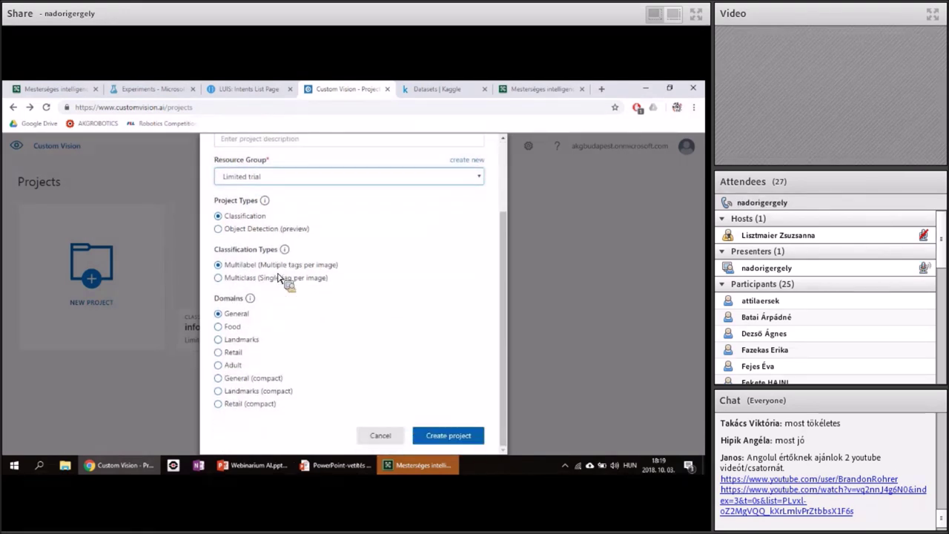
left_click(229, 281)
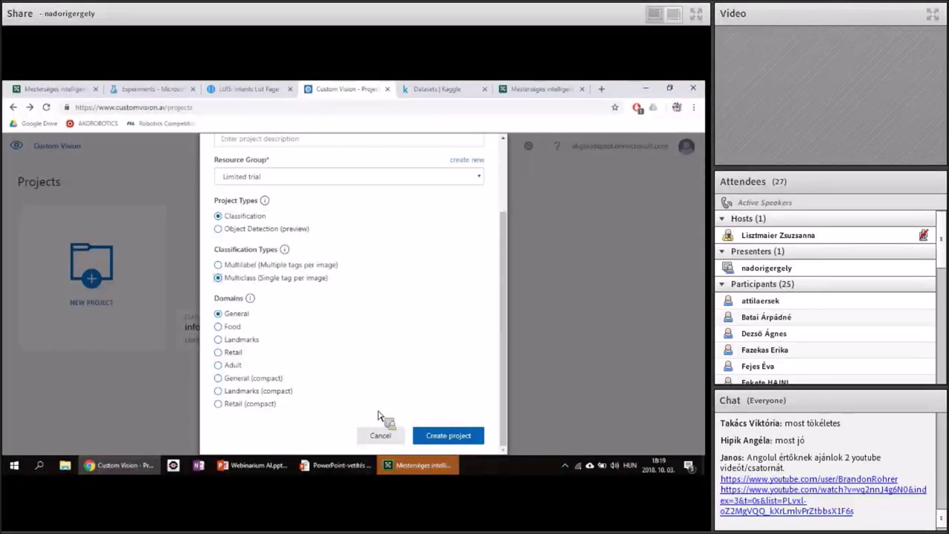
left_click(435, 437)
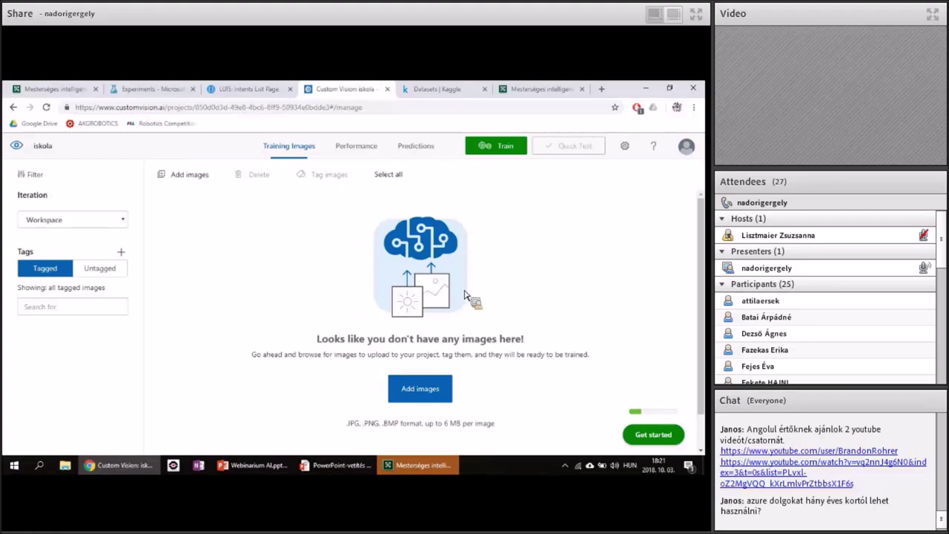
- Add the images from 220px-Donald_Duck.svg.png through MajesticMufasa.png in the robotika\Rajzfilm_allatok folder to the iskola project's upload
scroll(404, 323, "down", 1)
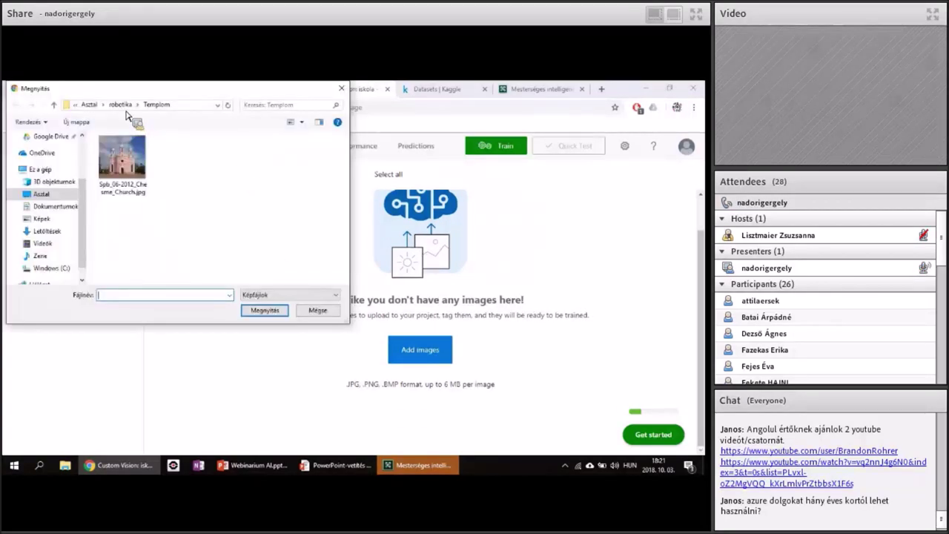
left_click_drag(126, 112, 133, 182)
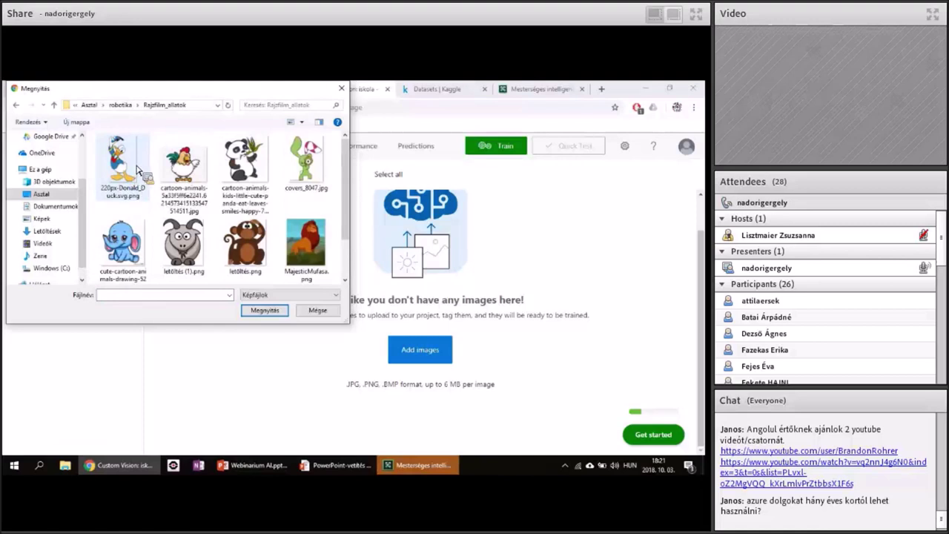
left_click(128, 171)
left_click(308, 249, "shift")
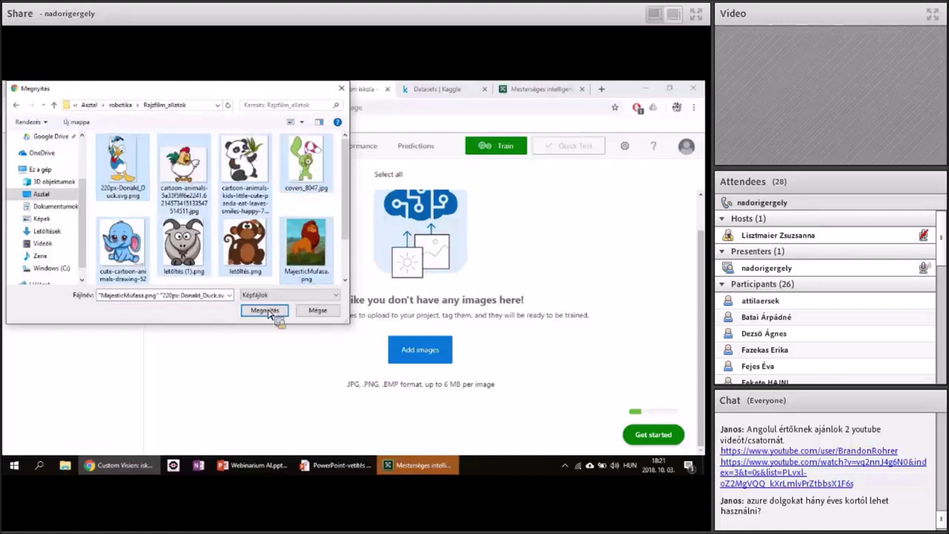
key("Return")
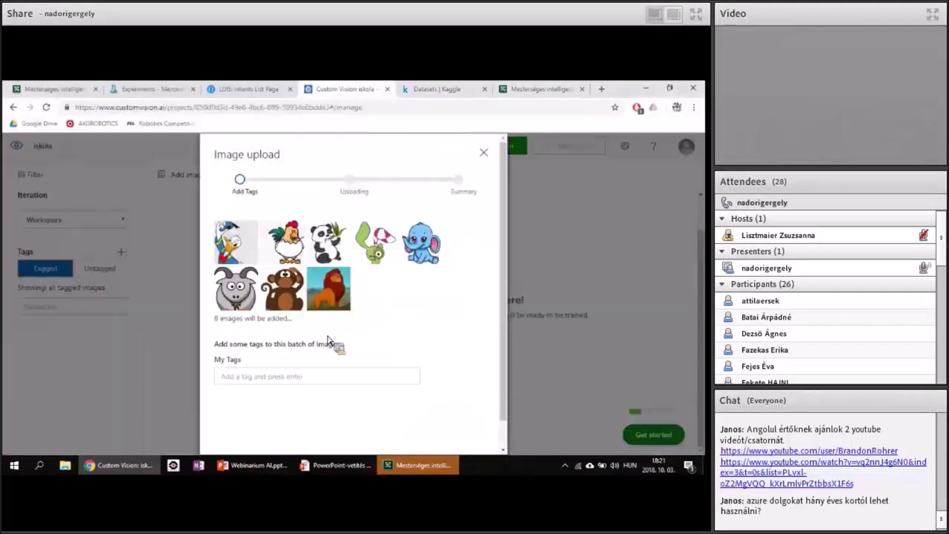
- Tag the batch of cartoon animal images "Rajzfilm állatok" and upload it
left_click(247, 383)
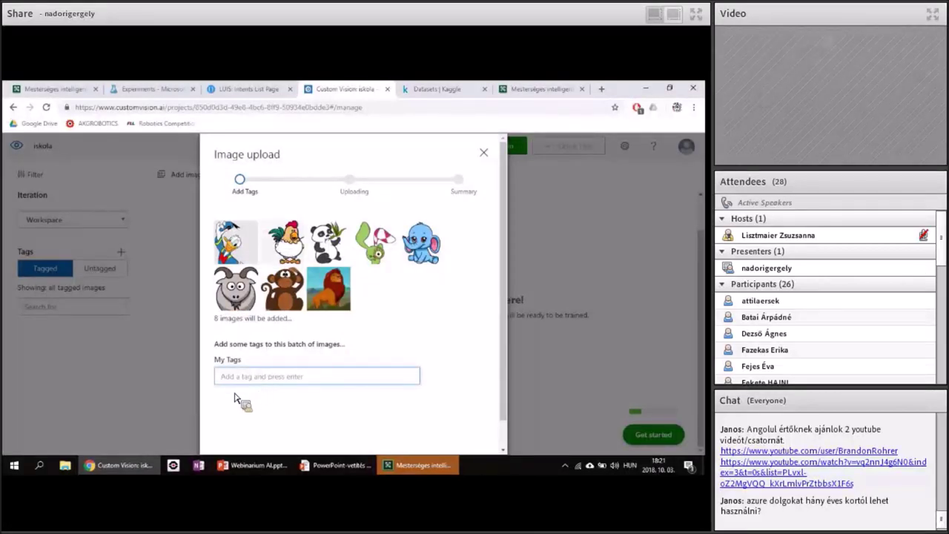
type("Rajzfilm")
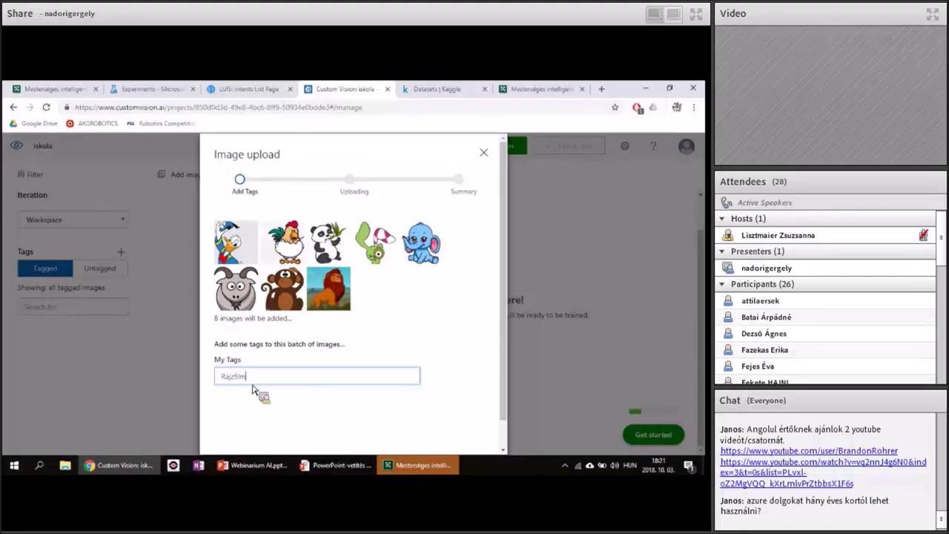
type(" állatok")
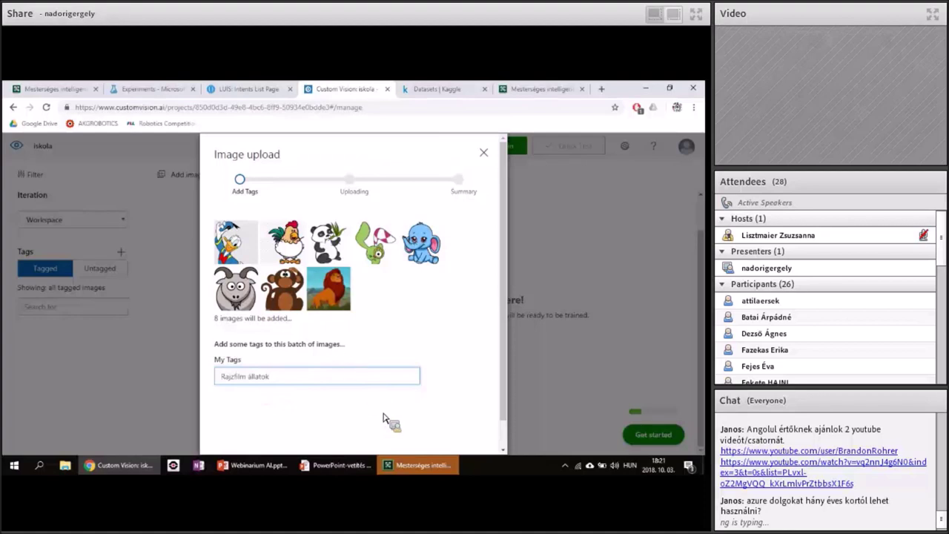
scroll(389, 419, "down", 1)
key("Return")
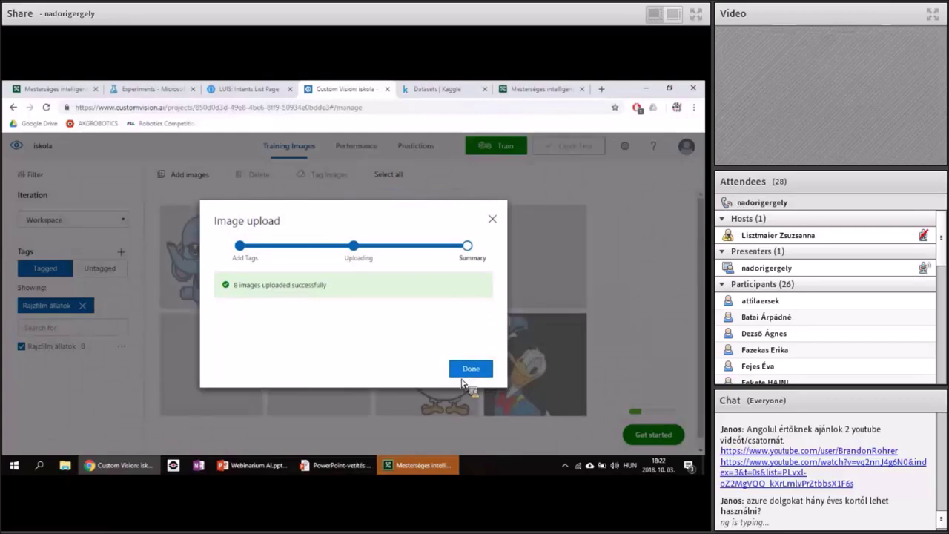
- Finish the cartoon image upload and add the seven real animal photos, excluding the bear, from the robotika\Allatok folder to a new upload
left_click(470, 367)
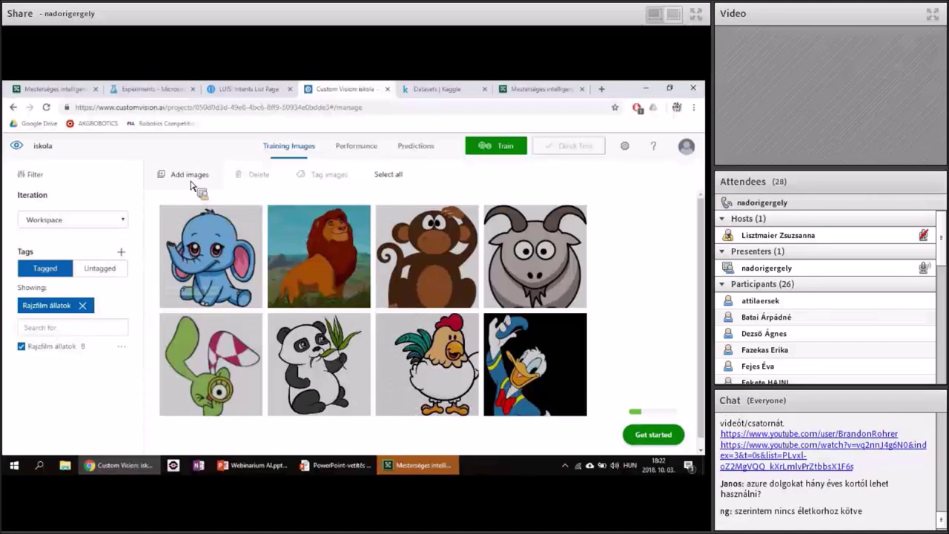
left_click(118, 104)
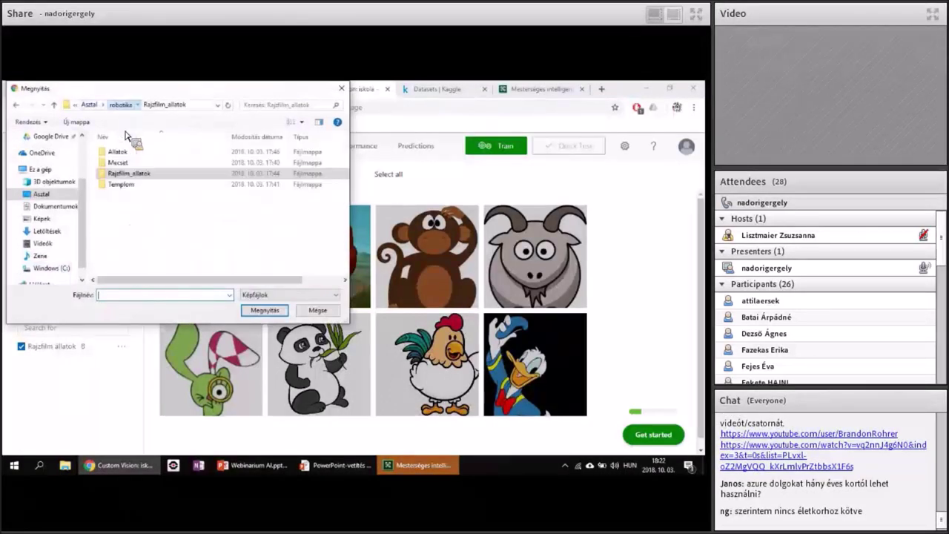
double_click(120, 152)
left_click_drag(177, 199, 263, 196)
left_click_drag(137, 180, 262, 313)
left_click(266, 310)
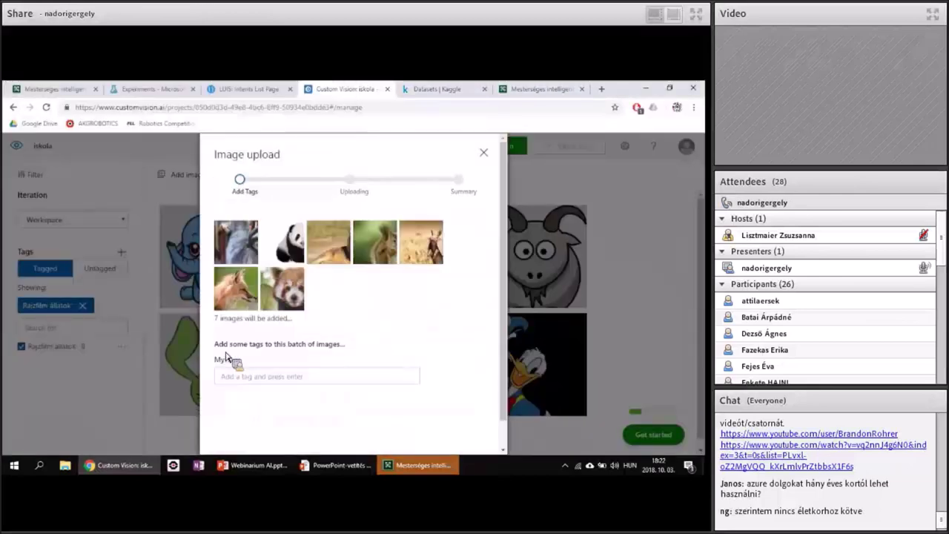
- Tag the batch of real animal photos "Állatok", upload it and close the upload summary
left_click(234, 378)
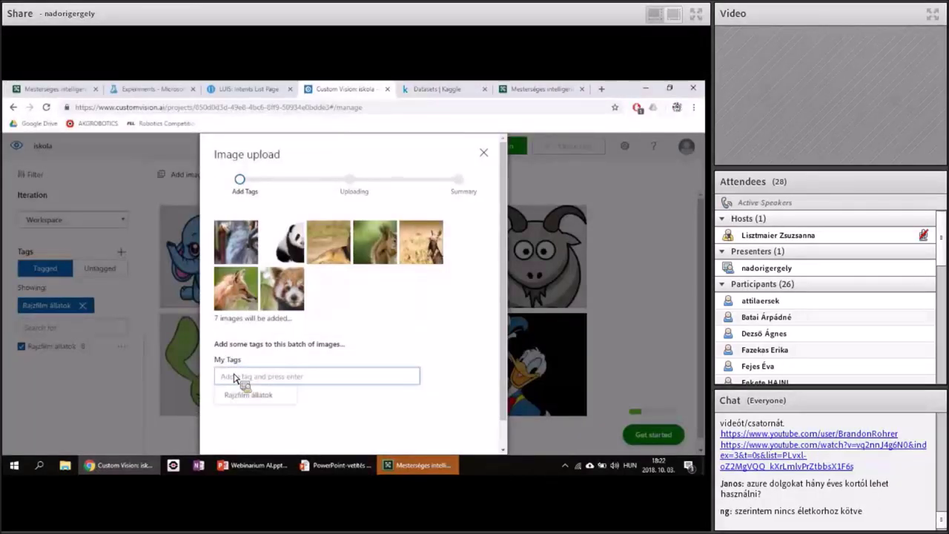
type("A")
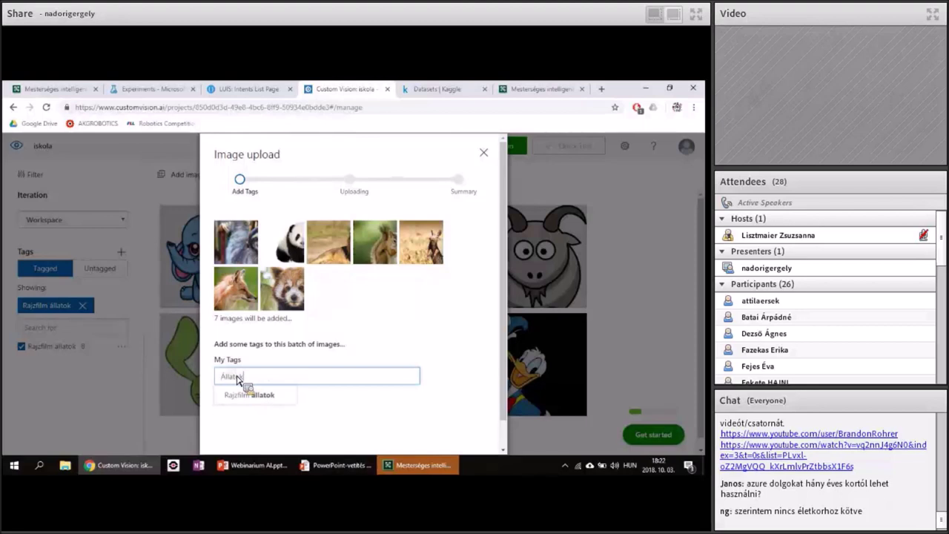
type("llatok")
scroll(450, 438, "down", 3)
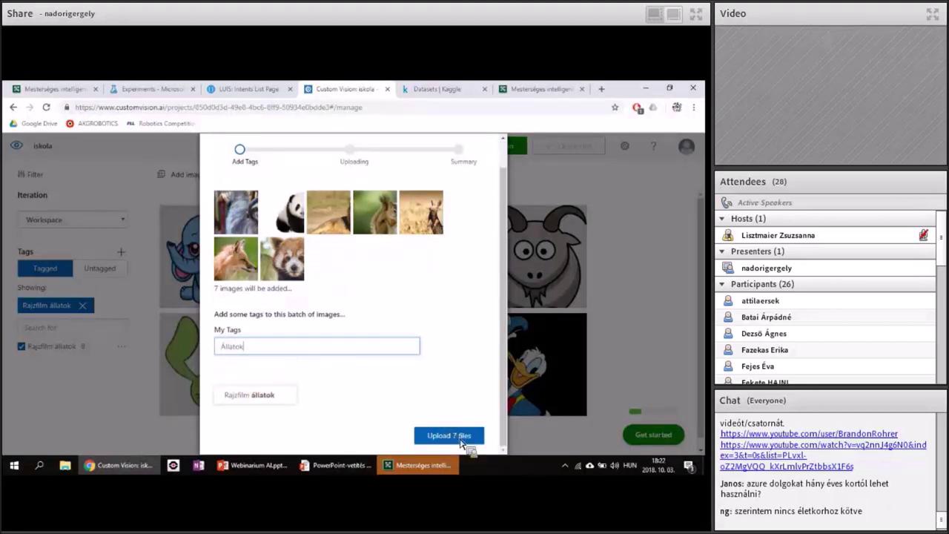
left_click(449, 436)
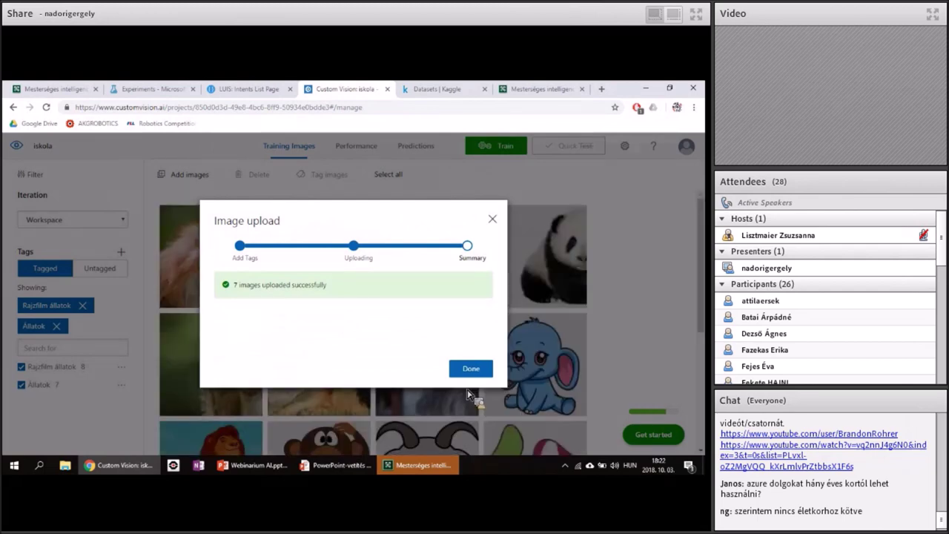
left_click(471, 368)
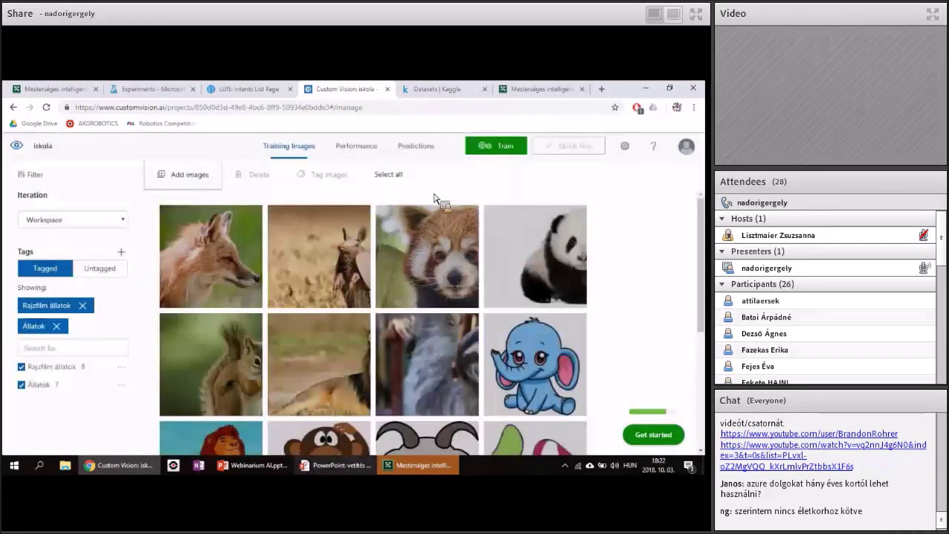
- Train the iskola project and run a Quick Test on the local bear photo in the robotika\Allatok folder
left_click(488, 148)
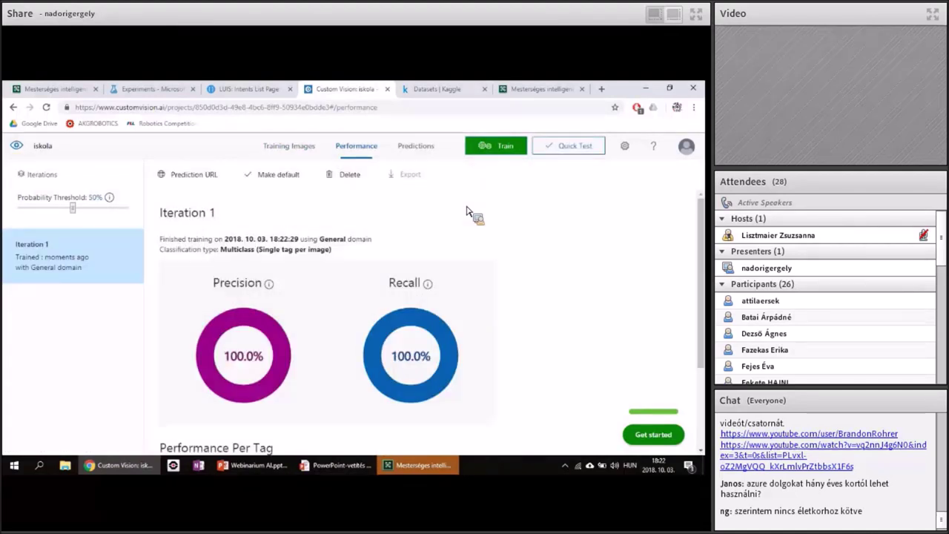
left_click(549, 152)
left_click(513, 245)
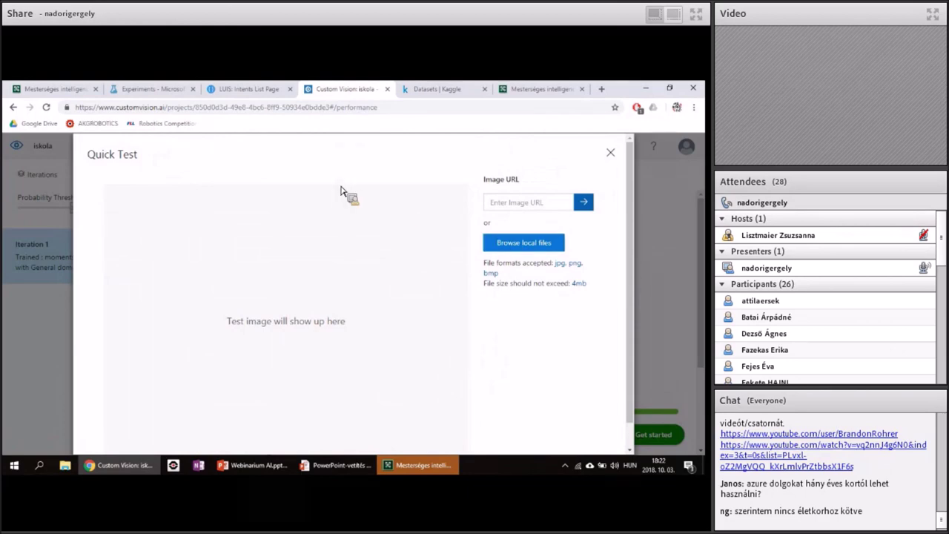
scroll(235, 178, "down", 2)
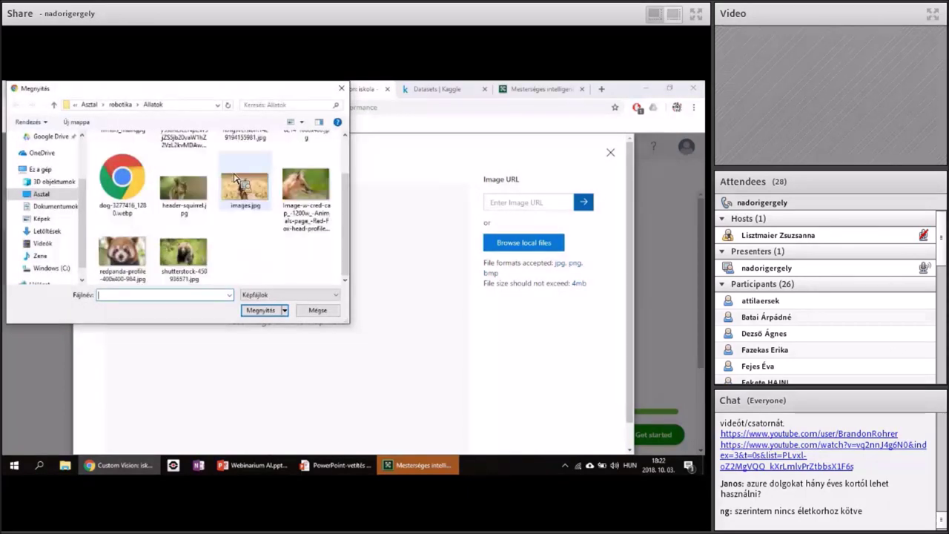
double_click(183, 252)
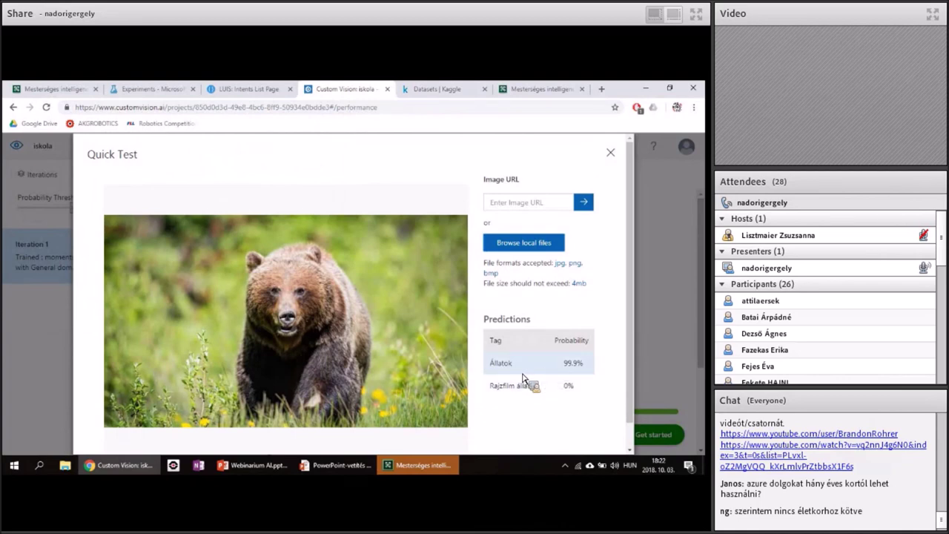
left_click(610, 153)
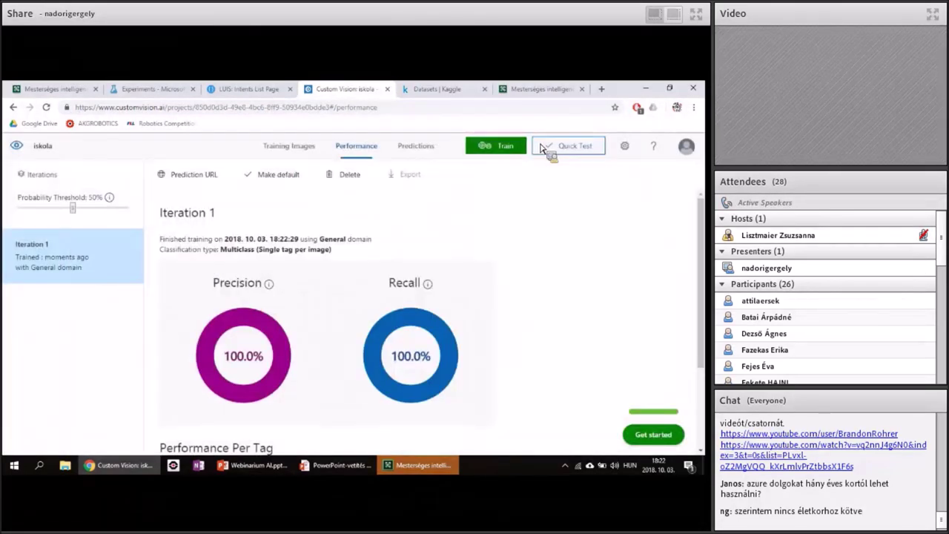
- Run a Quick Test on Nemo-FN.png from the robotika\Rajzfilm_allatok folder, review its predictions and close the test
left_click(554, 146)
left_click(522, 243)
left_click(126, 105)
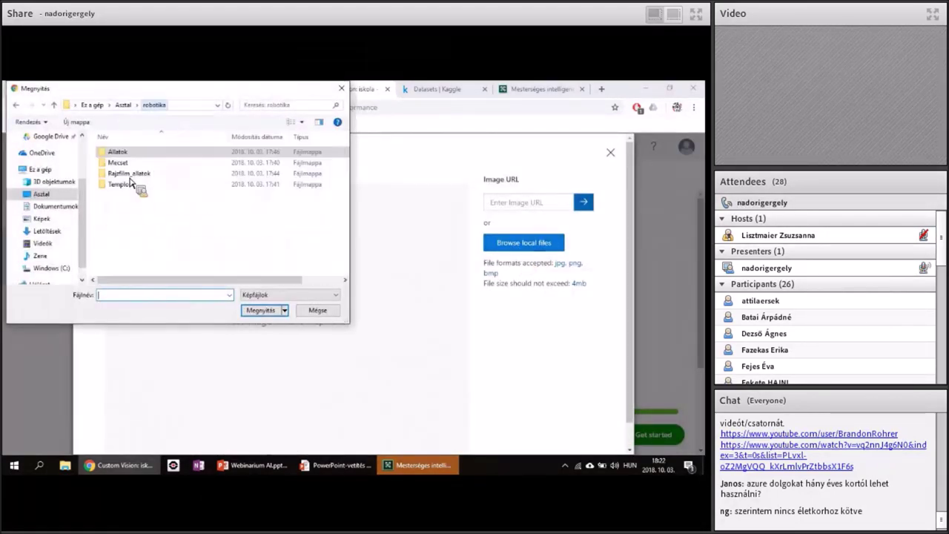
double_click(128, 173)
scroll(121, 252, "down", 1)
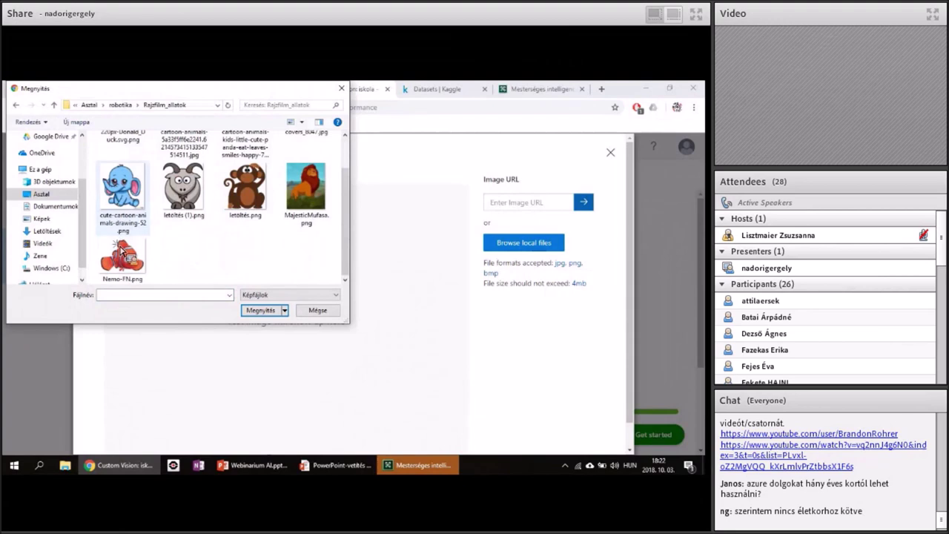
double_click(122, 256)
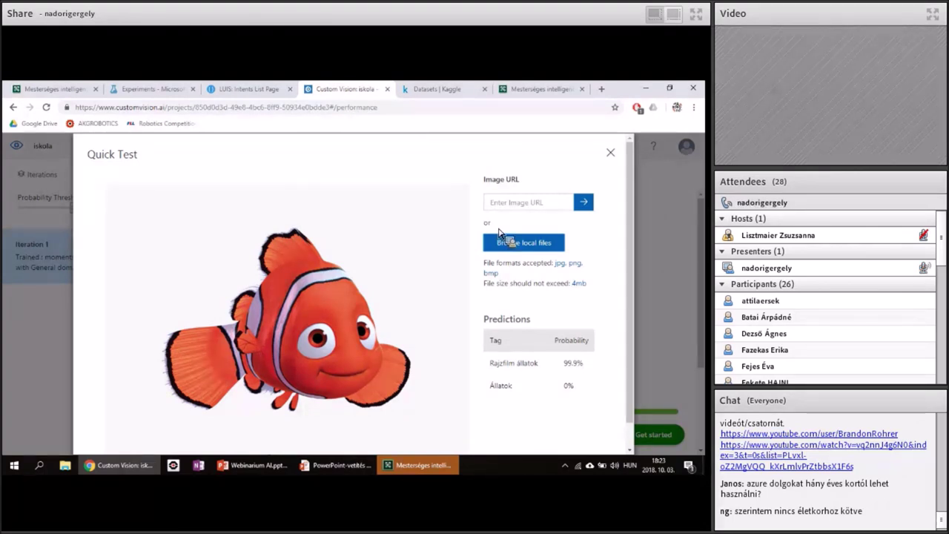
left_click_drag(499, 231, 437, 273)
left_click_drag(521, 304, 613, 155)
left_click(611, 151)
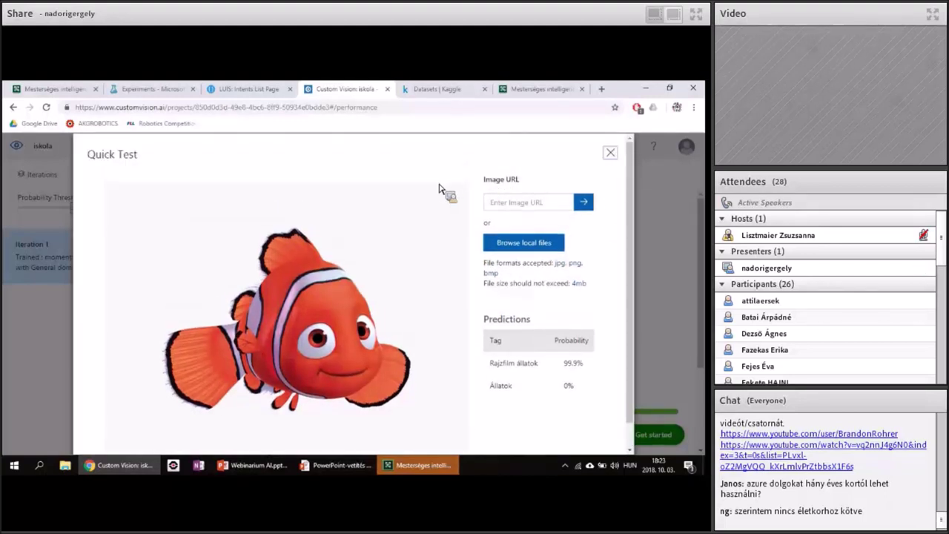